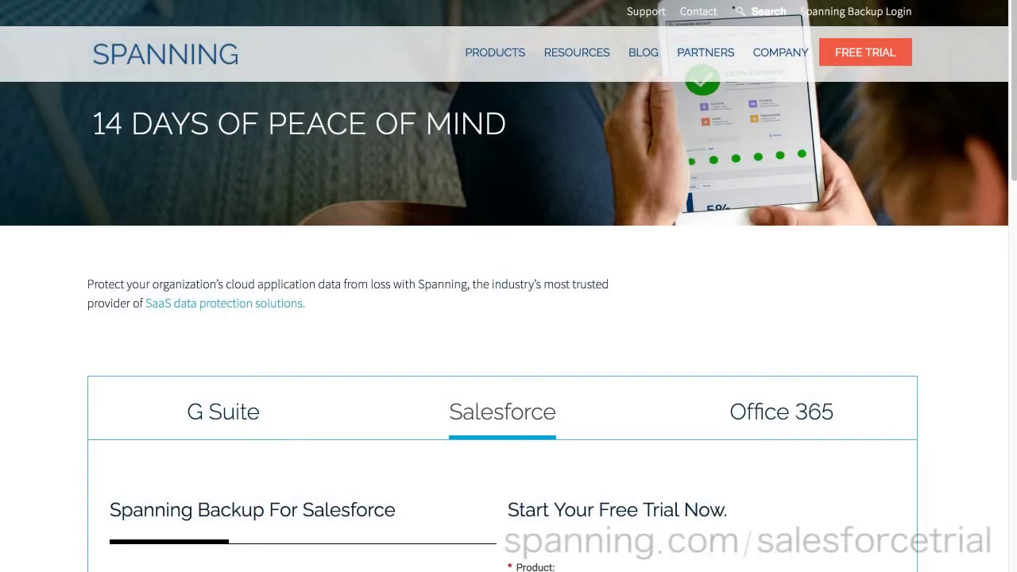
Fill in the trial form's first and last name, admin e-mail and company name.
scroll(408, 344, down, 5)
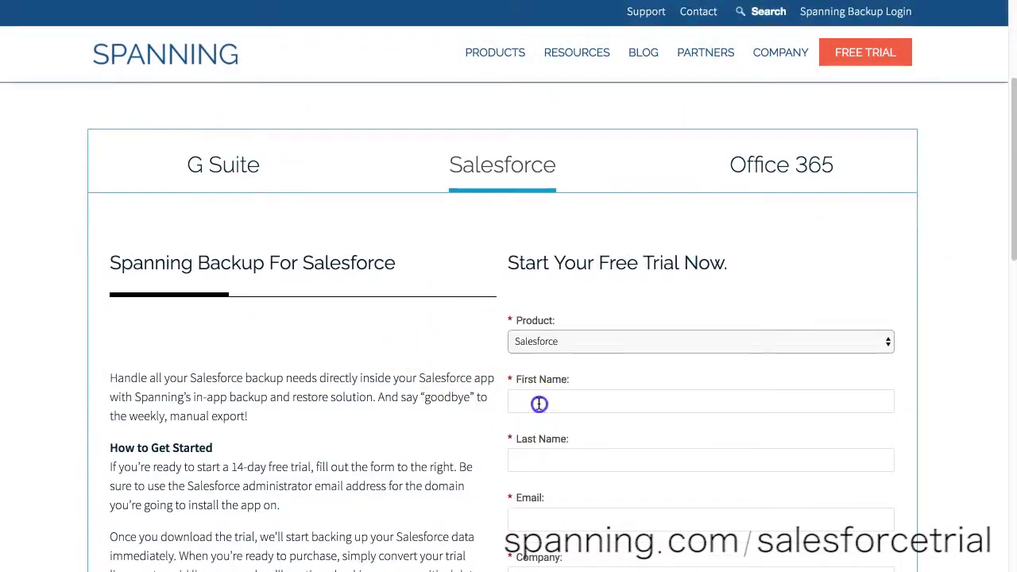
click(537, 402)
text(Demo)
key(Tab)
text(Spanning)
key(Tab)
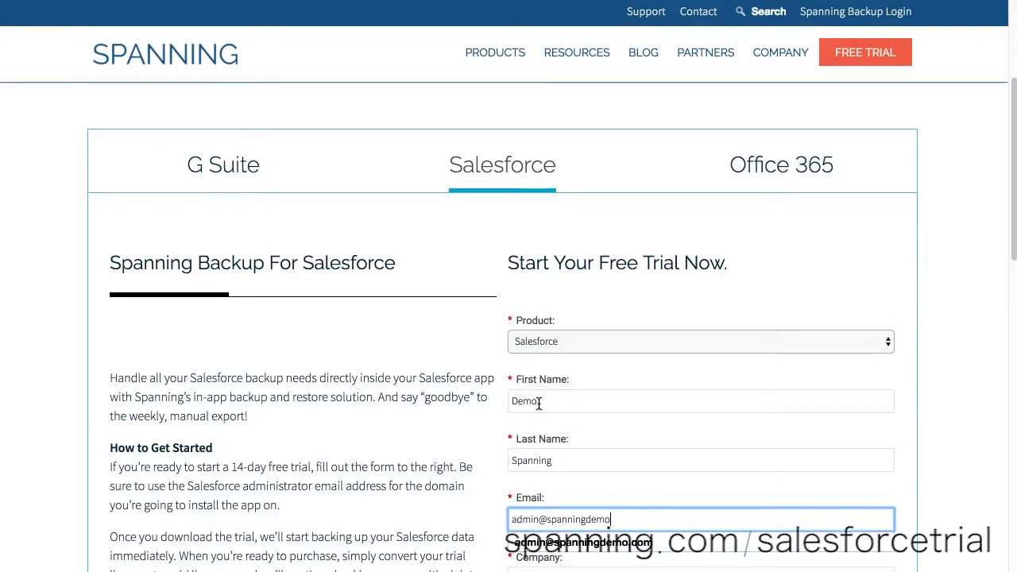
key(Tab)
text(Spanning Demo)
Choose 251-3000 employees and the North America region, enter the phone number, and start the trial.
scroll(540, 373, down, 4)
click(548, 315)
click(539, 343)
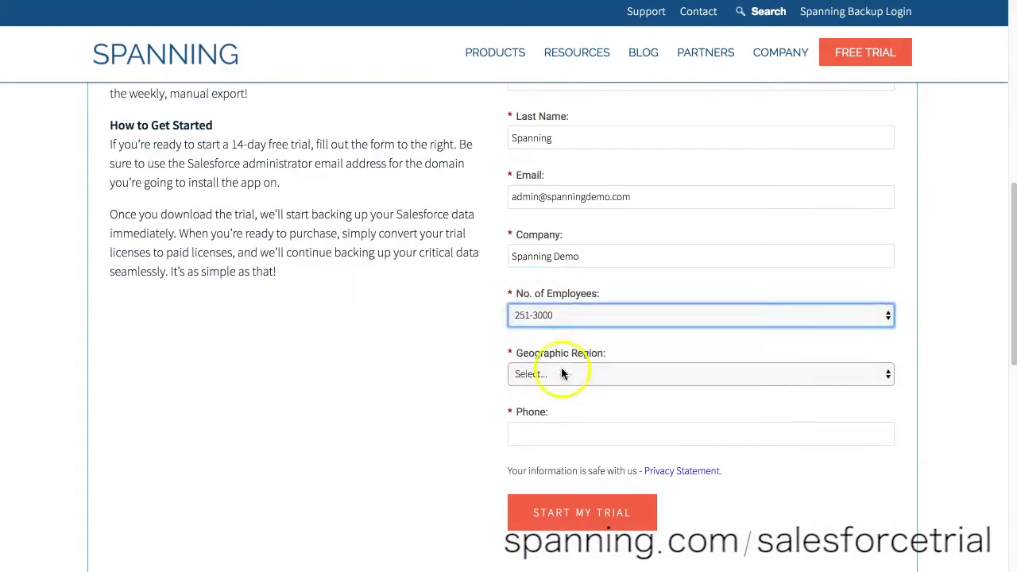
click(561, 374)
click(548, 388)
click(565, 432)
click(632, 517)
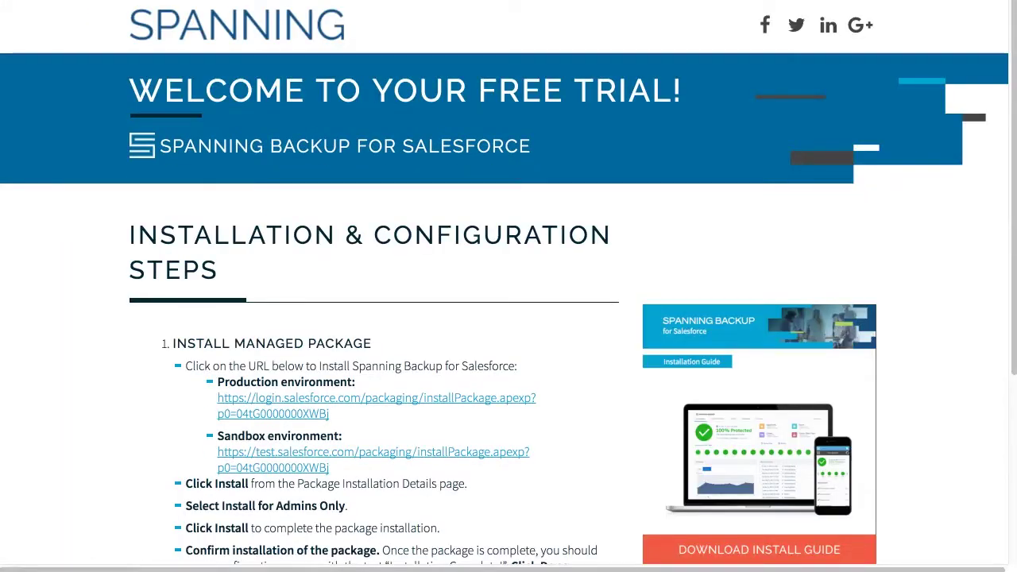
Scroll down the Welcome page's installation steps to the Production environment install link.
scroll(578, 335, down, 3)
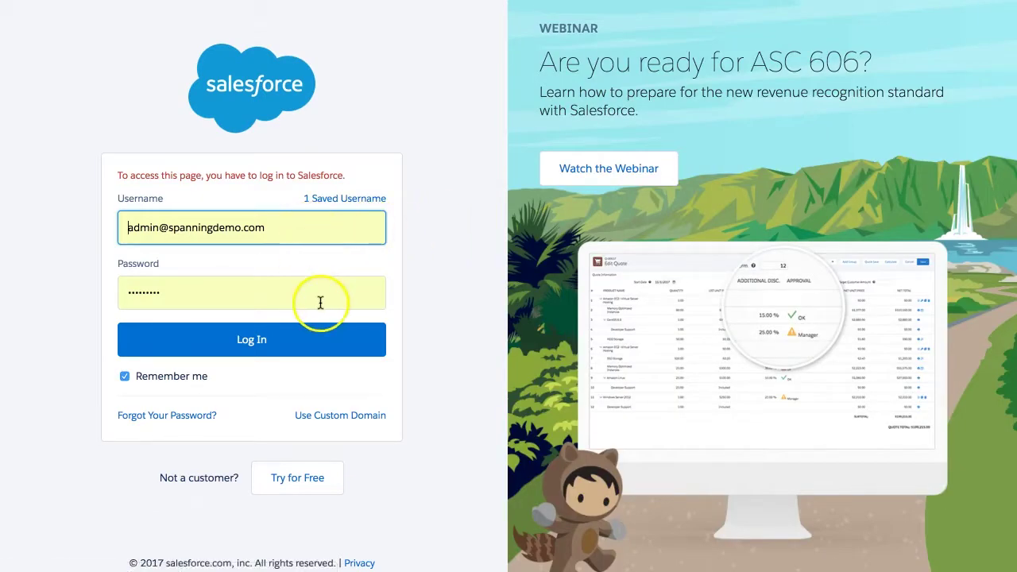
Log in to Salesforce and install the Spanning package for admins only, then finish with Done.
click(333, 341)
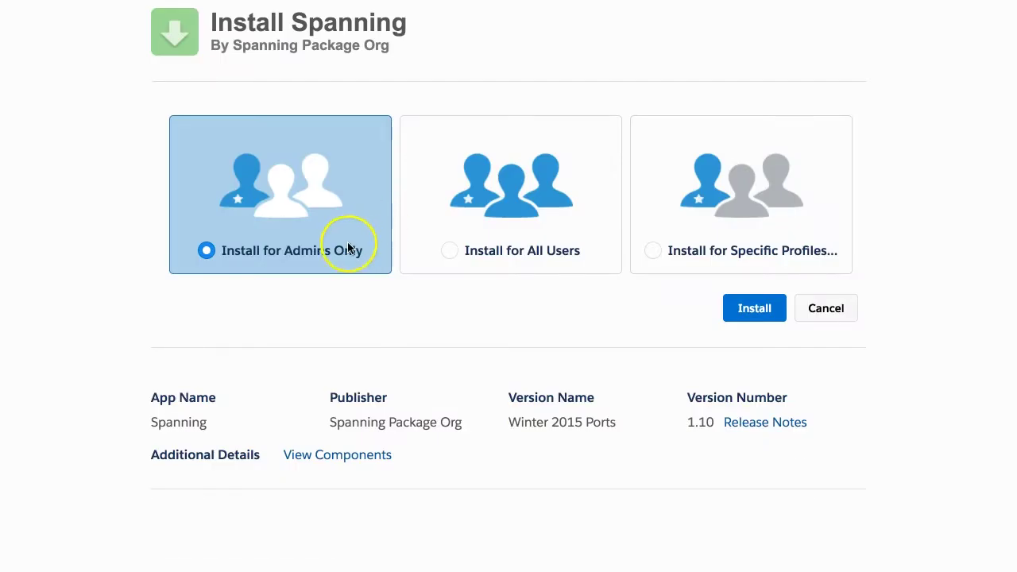
click(743, 309)
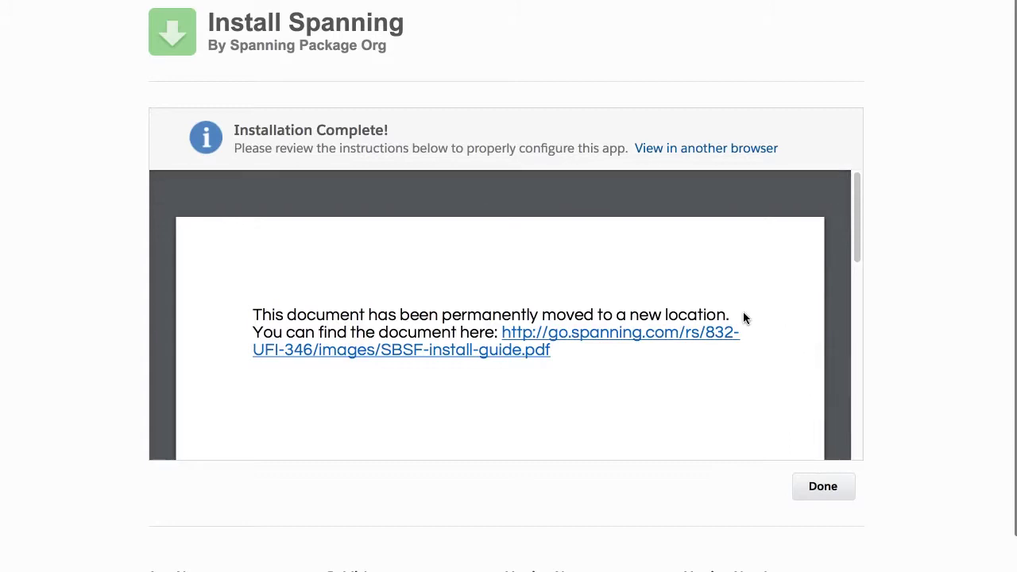
click(831, 483)
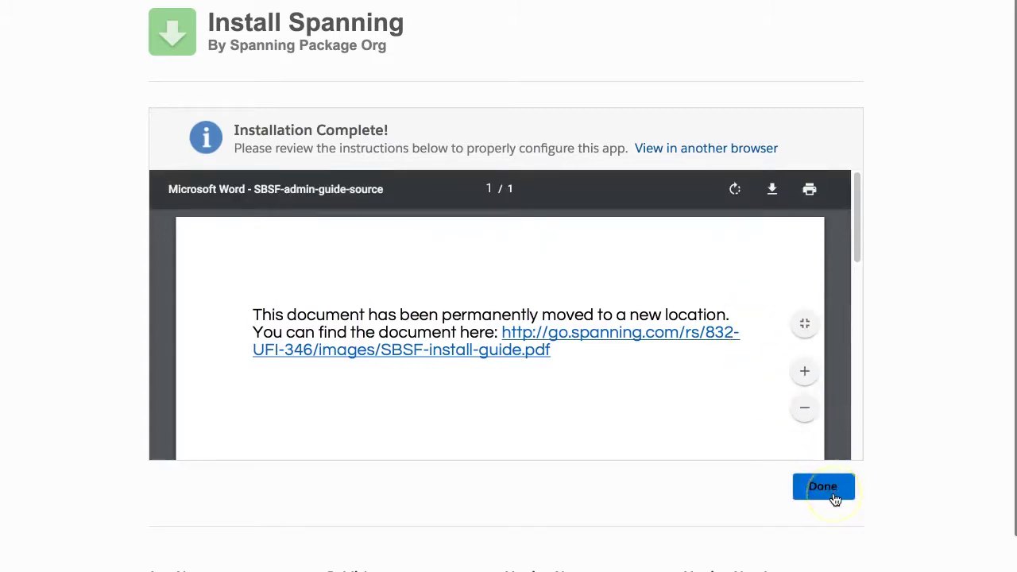
click(831, 487)
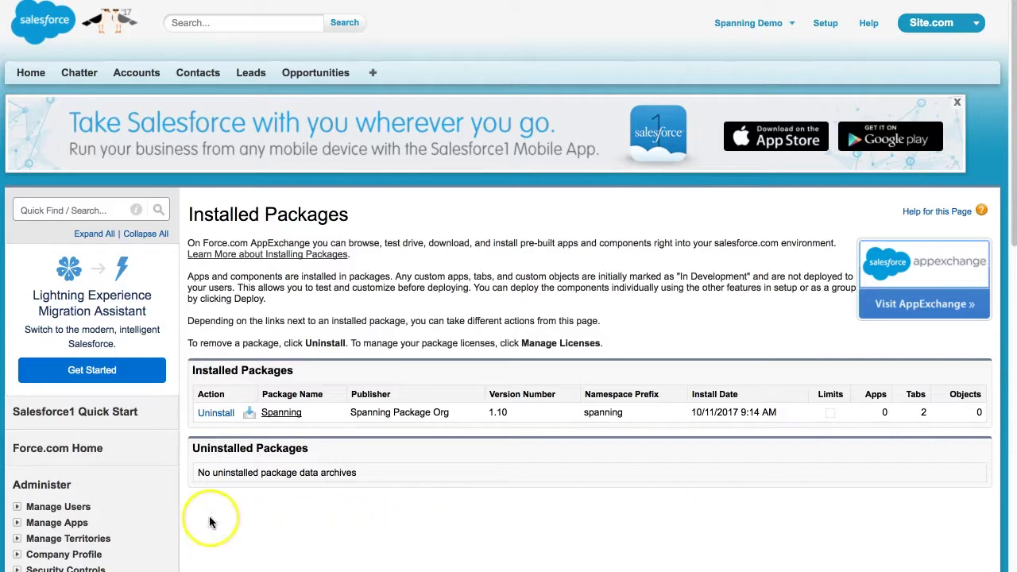
Go to Administer > Manage Apps > Connected Apps to see SpanningBackup and SpanningRestore.
click(18, 526)
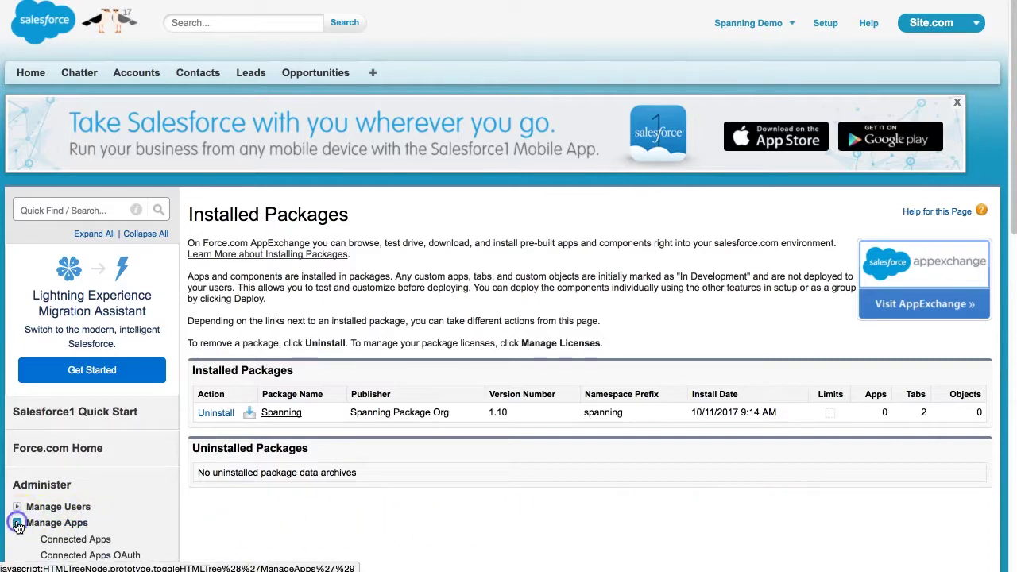
scroll(73, 509, down, 1)
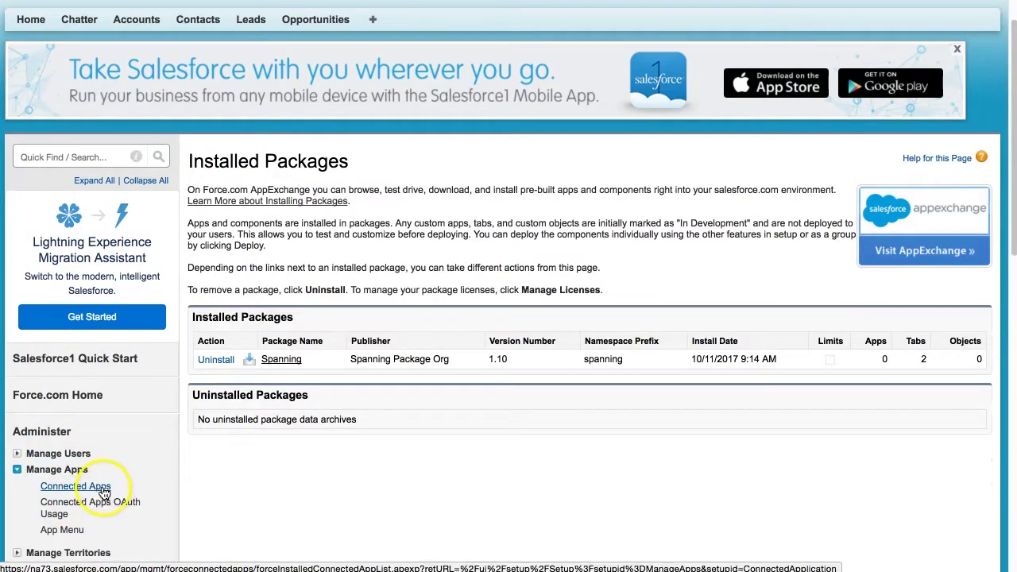
click(94, 486)
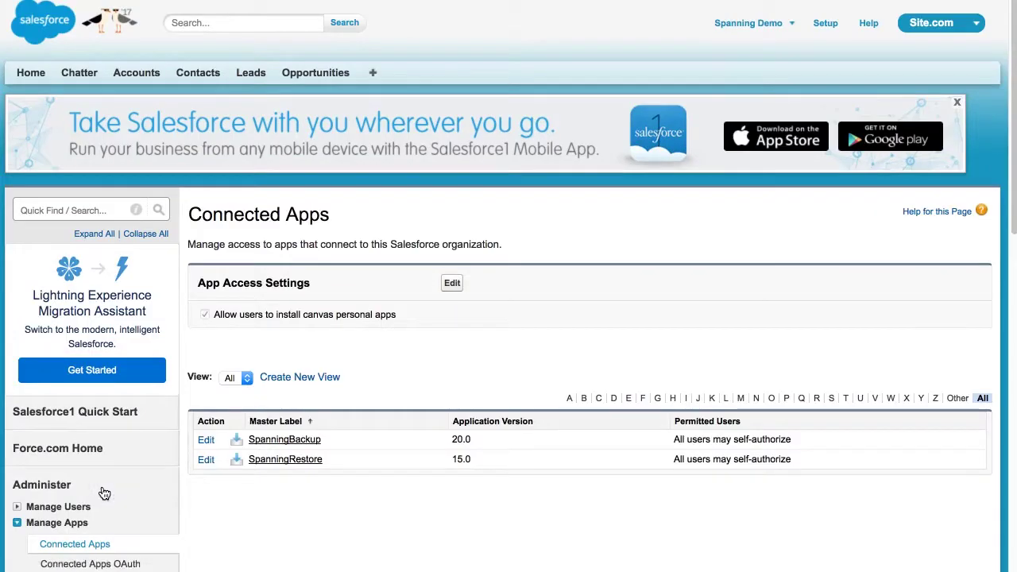
Set SpanningBackup's Permitted Users to 'Admin approved users are pre-authorized', accept the warning and save.
click(205, 444)
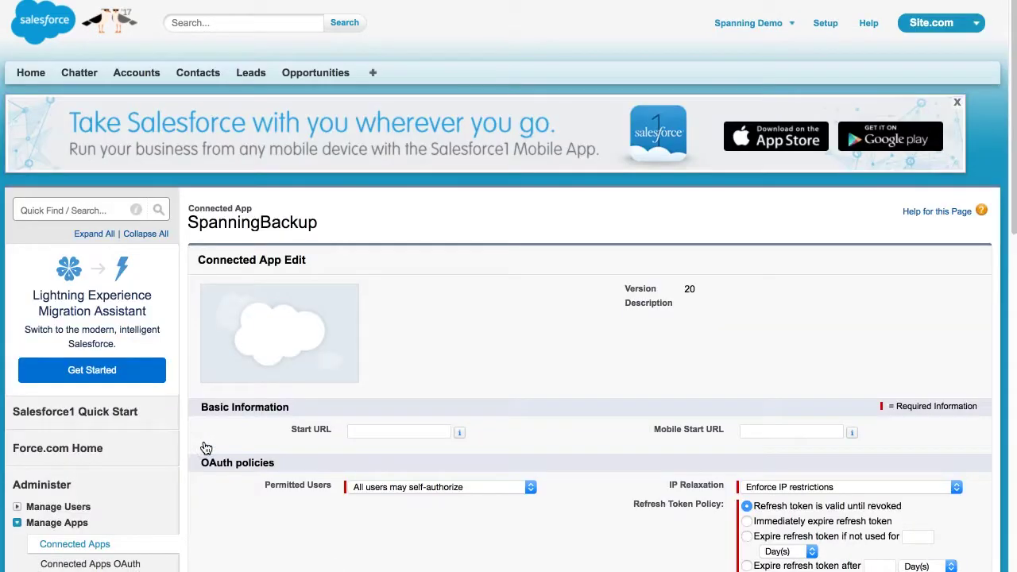
scroll(617, 441, down, 2)
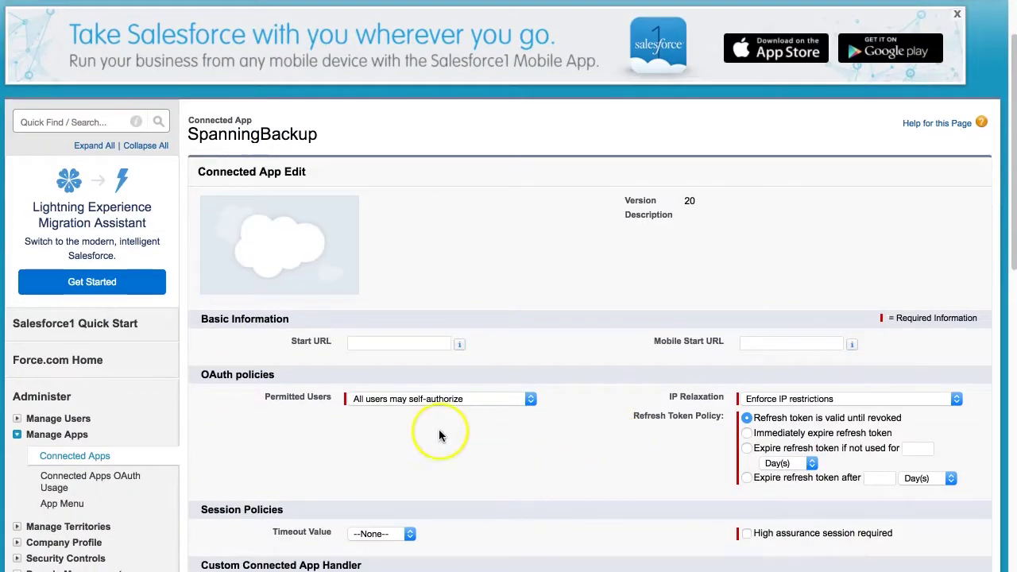
click(487, 400)
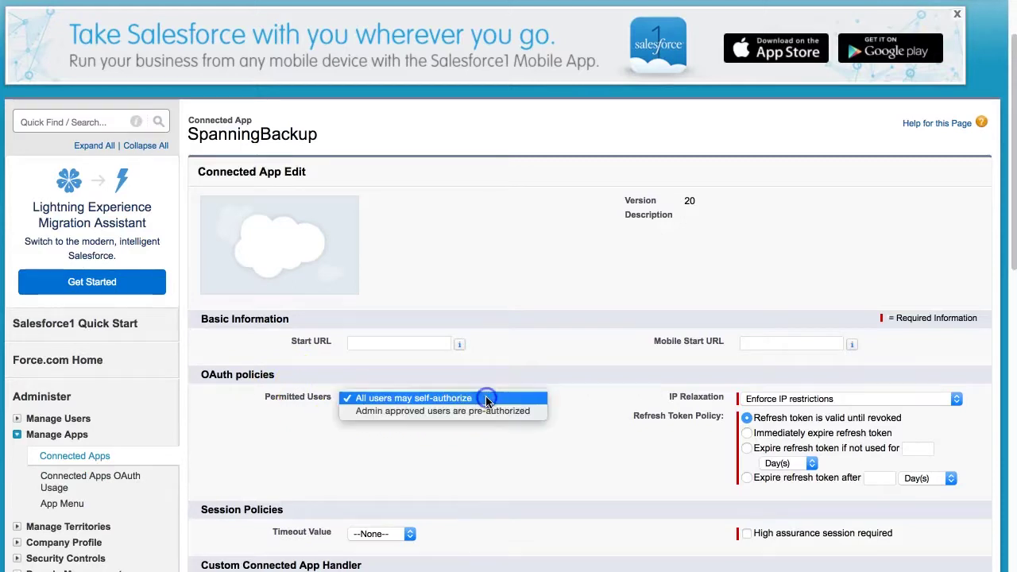
click(491, 413)
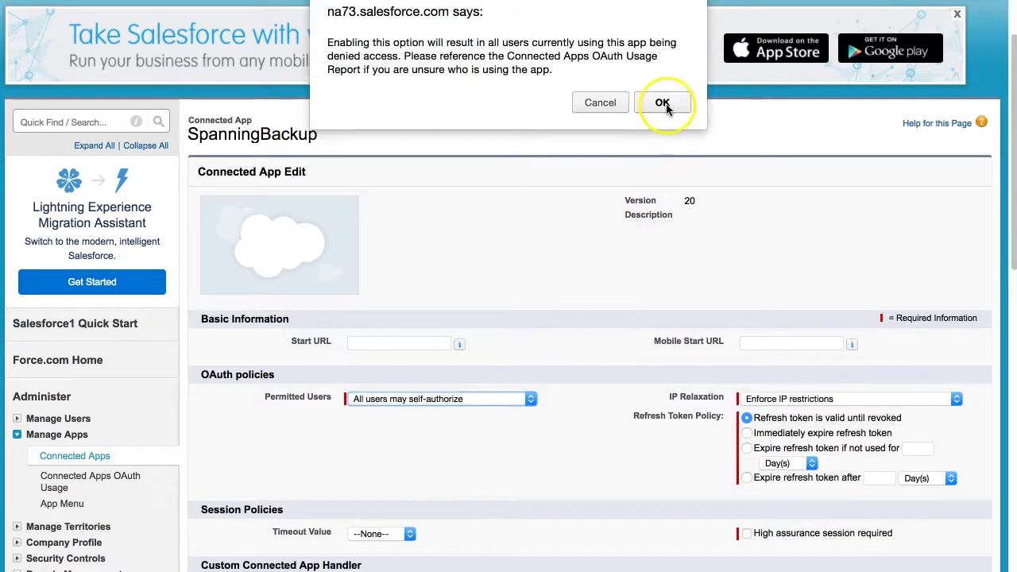
click(676, 104)
scroll(602, 401, down, 5)
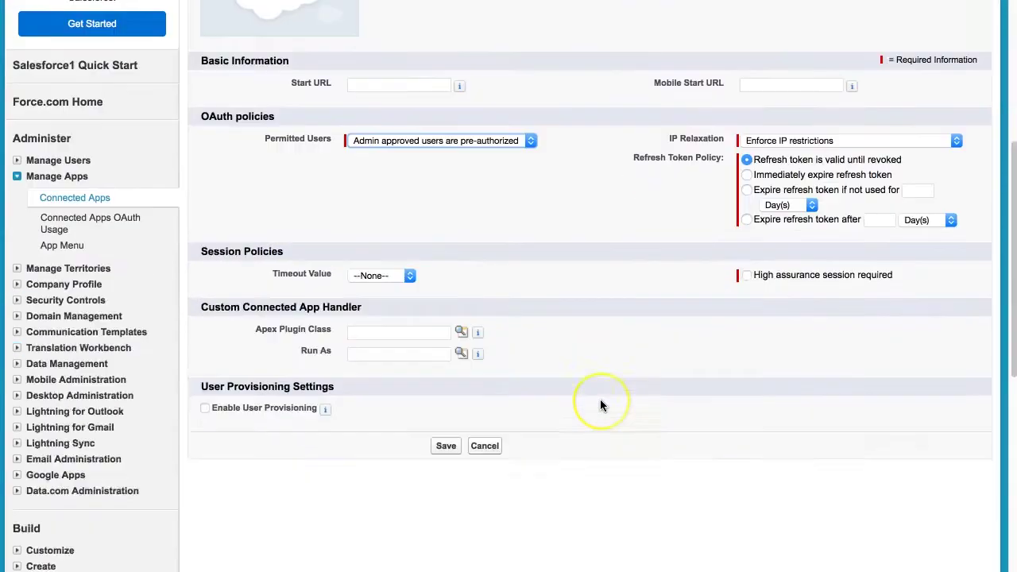
click(445, 356)
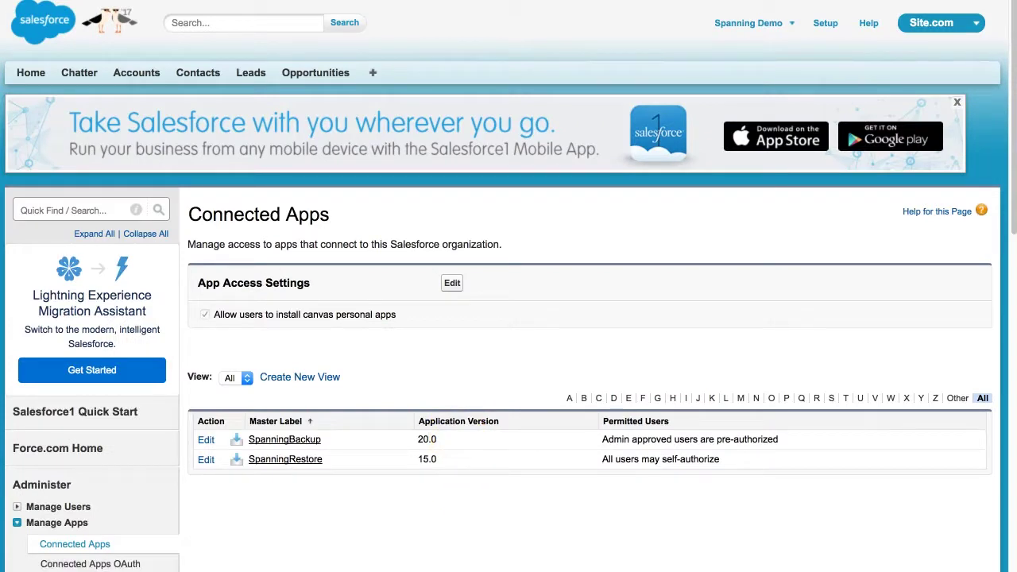
Open the System Administrator profile from the Profiles list filtered to S.
scroll(125, 488, down, 2)
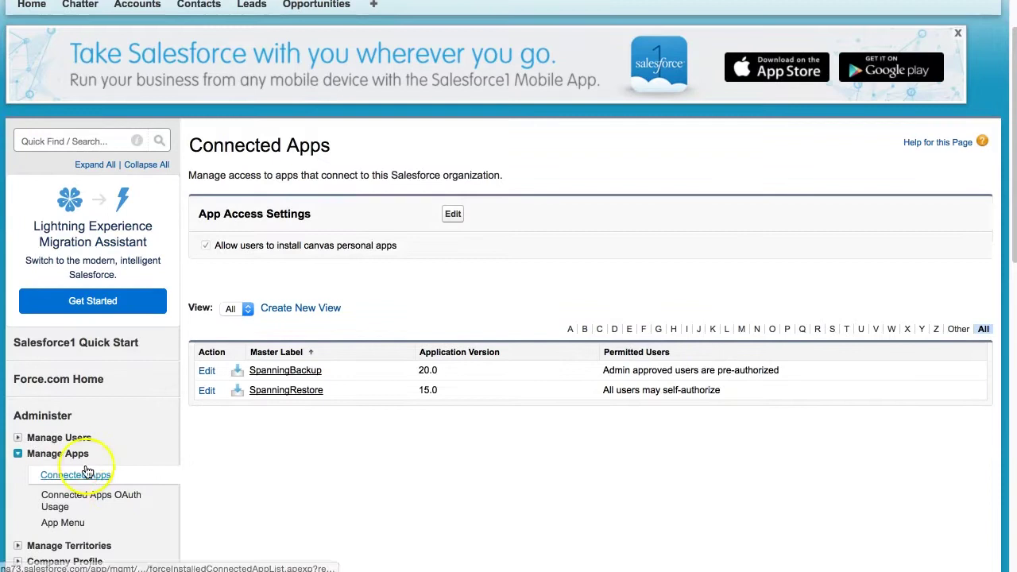
click(19, 438)
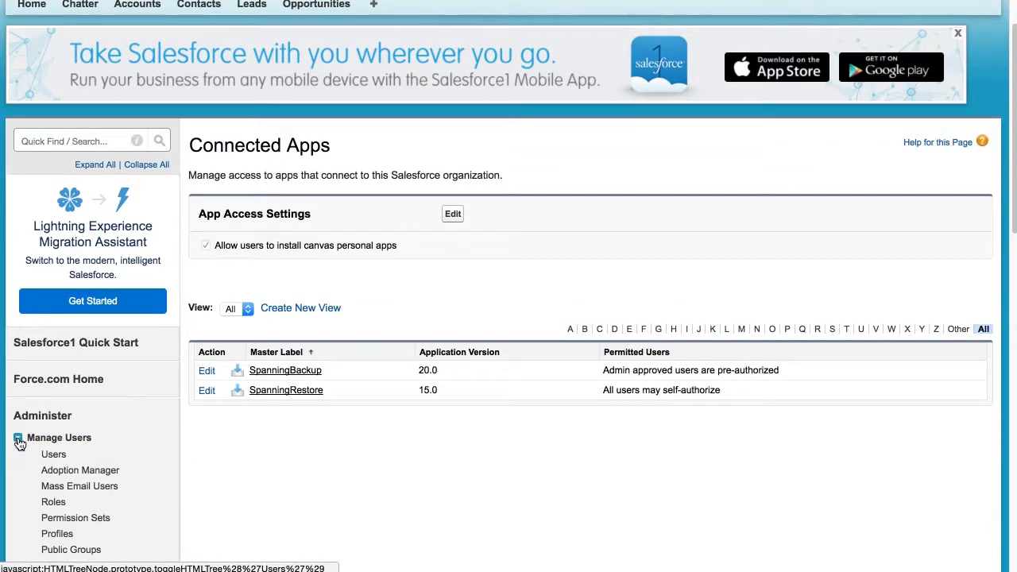
click(60, 532)
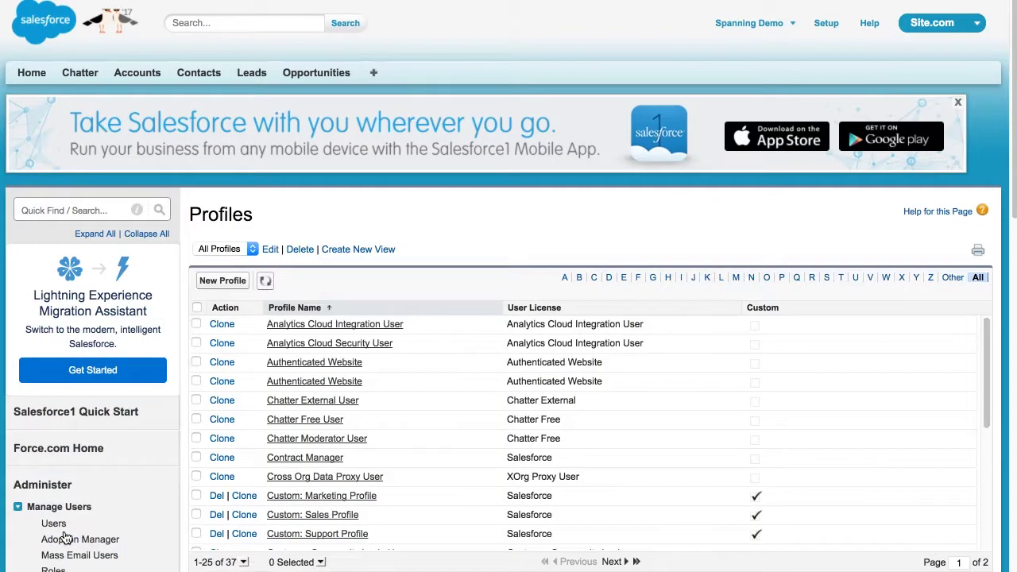
click(827, 280)
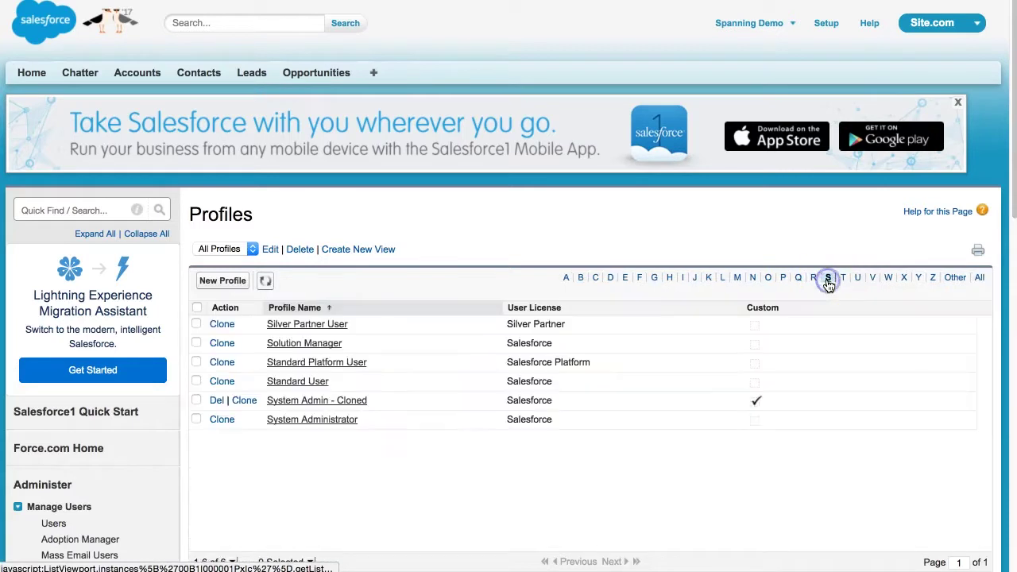
click(316, 421)
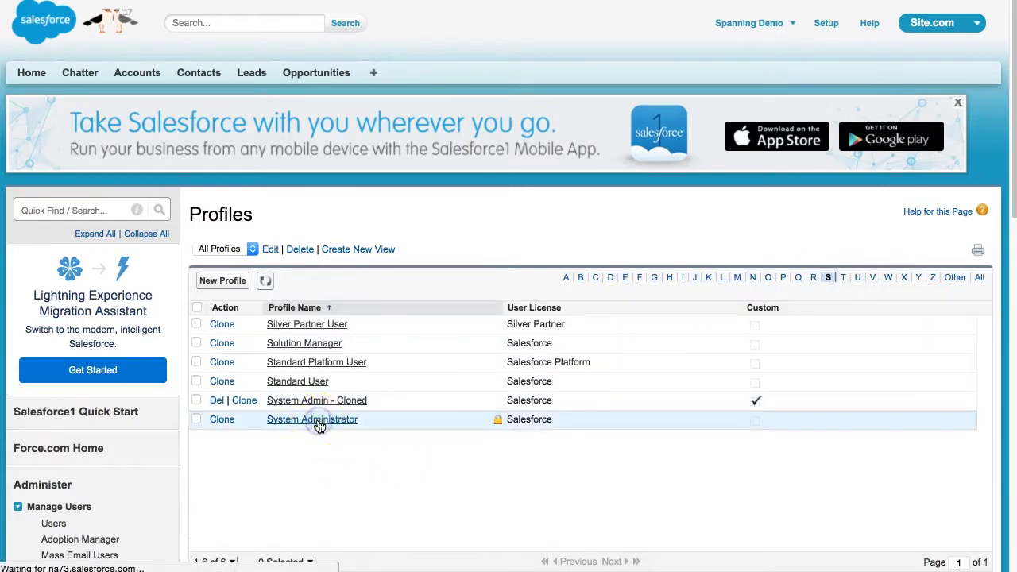
Add SpanningBackup and SpanningRestore to the profile's assigned connected apps.
click(506, 467)
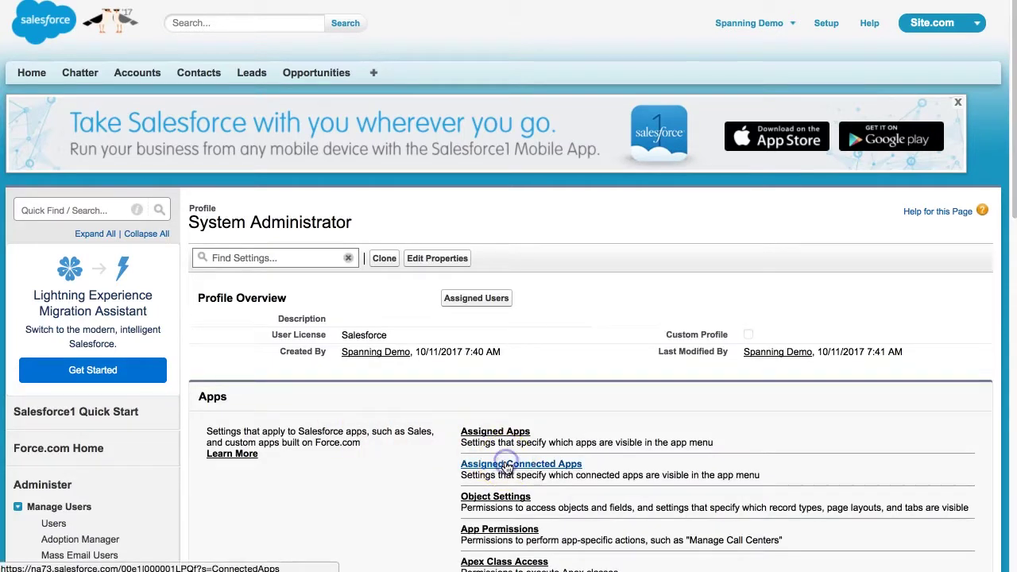
click(452, 321)
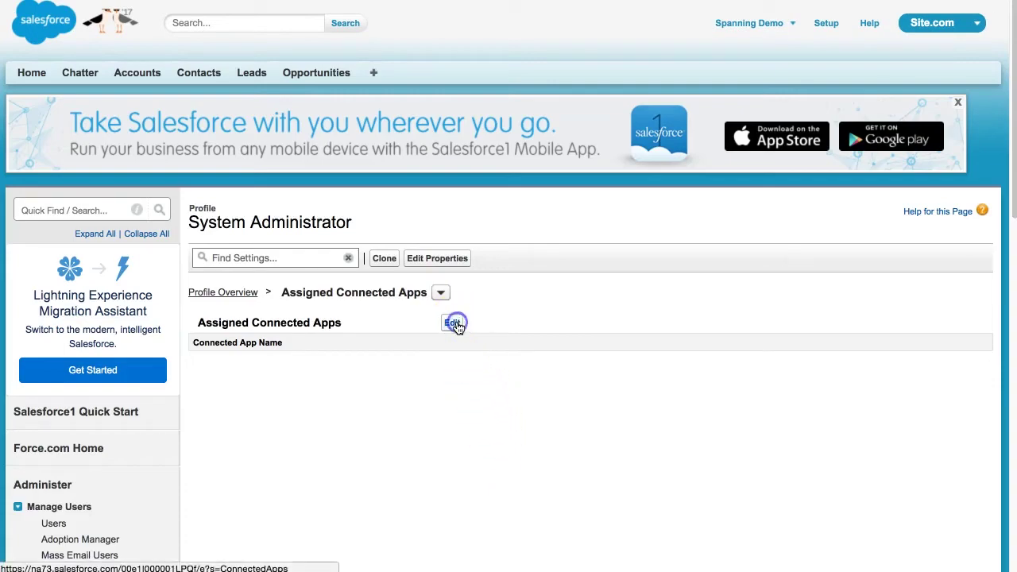
click(254, 370)
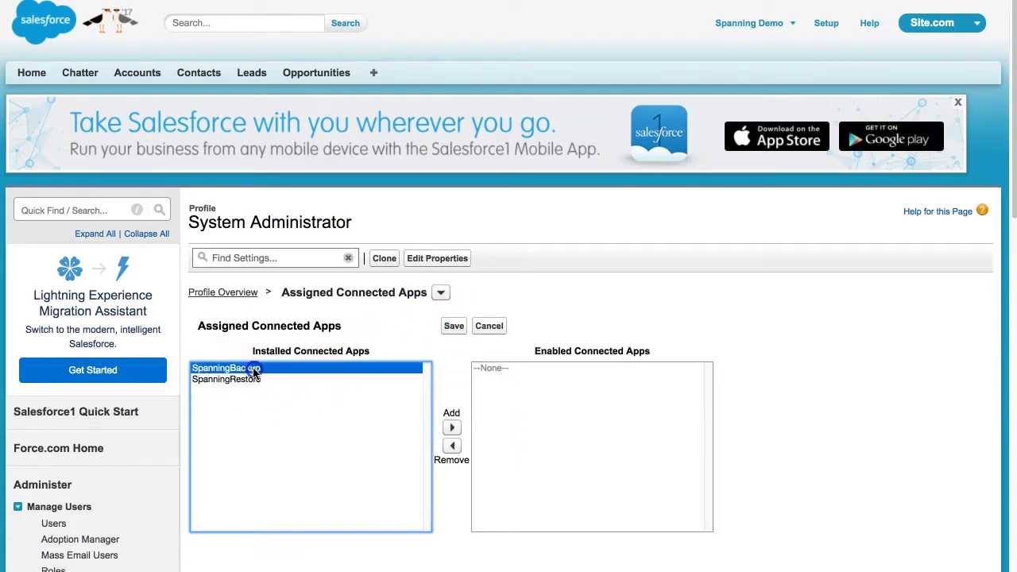
shift+click(259, 379)
click(451, 428)
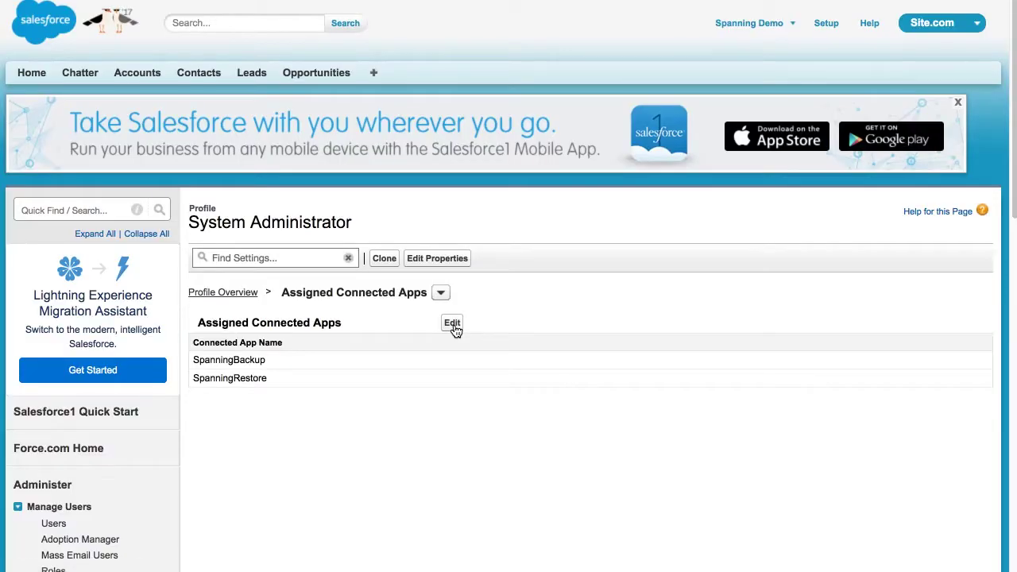
scroll(418, 417, down, 1)
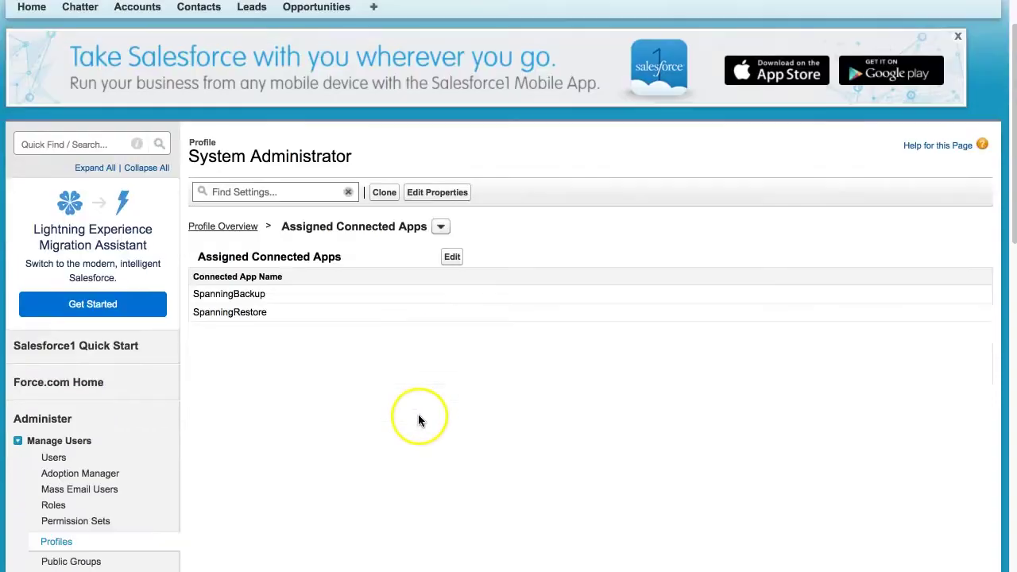
Open the System Admin - Cloned profile's Assigned Connected Apps section via Profiles filtered to S.
click(66, 547)
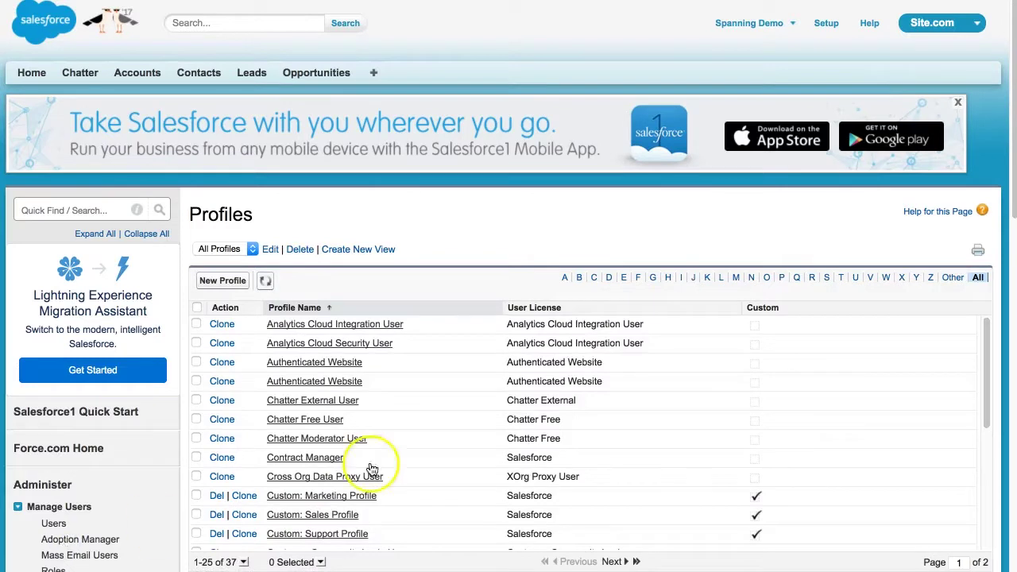
click(827, 280)
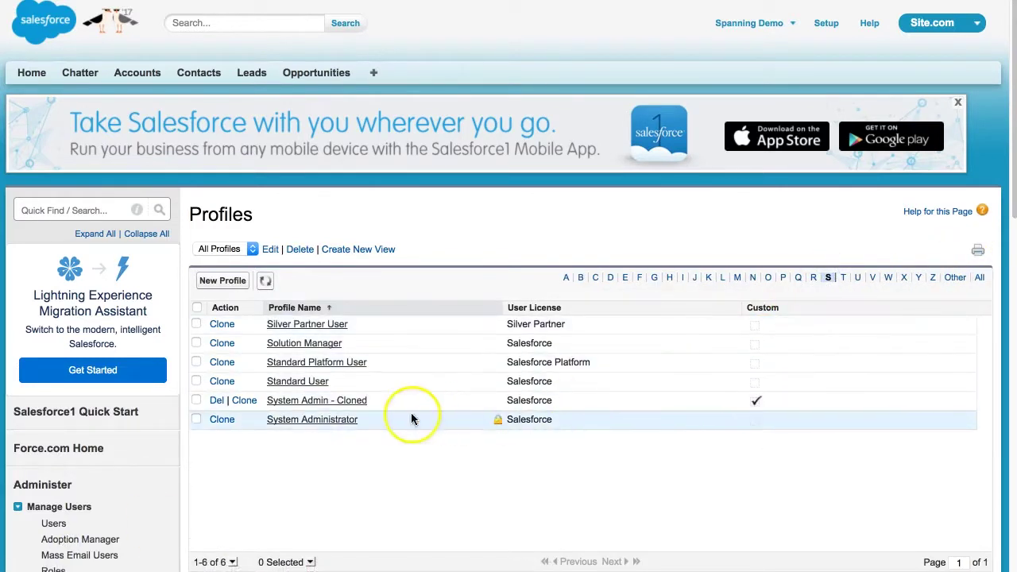
click(329, 400)
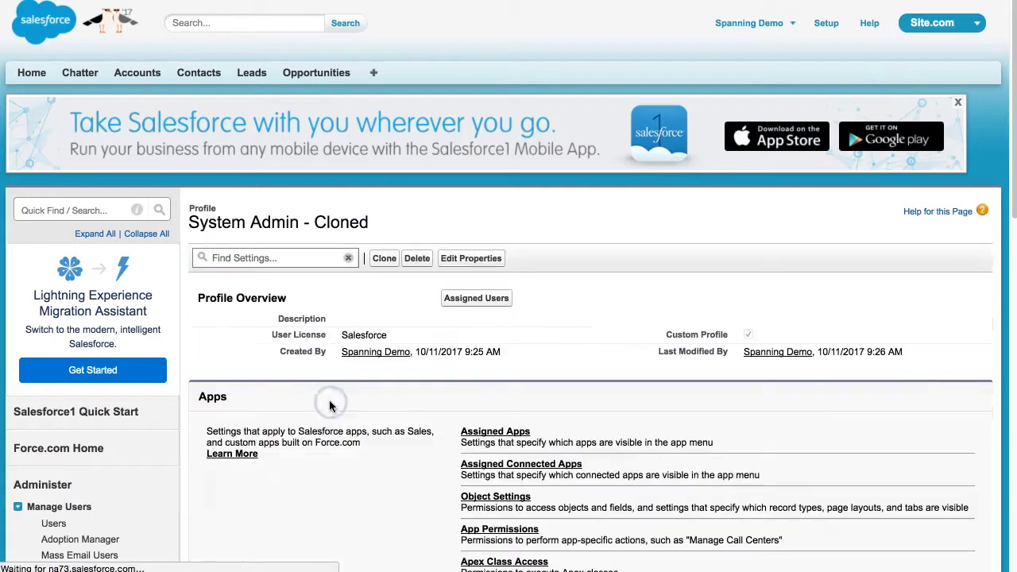
click(510, 466)
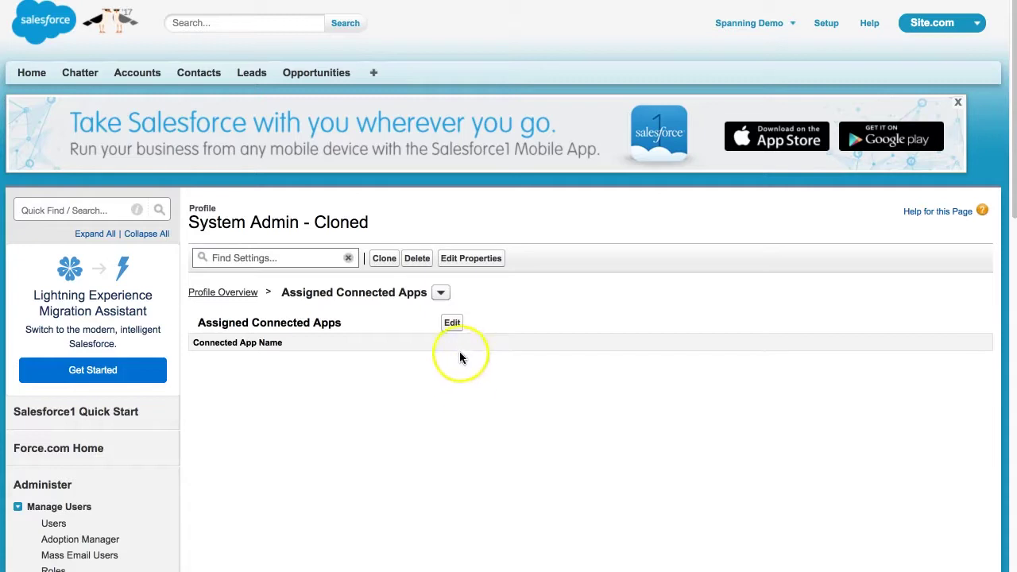
Add and save SpanningBackup and SpanningRestore for this profile, then return to Profiles.
click(452, 323)
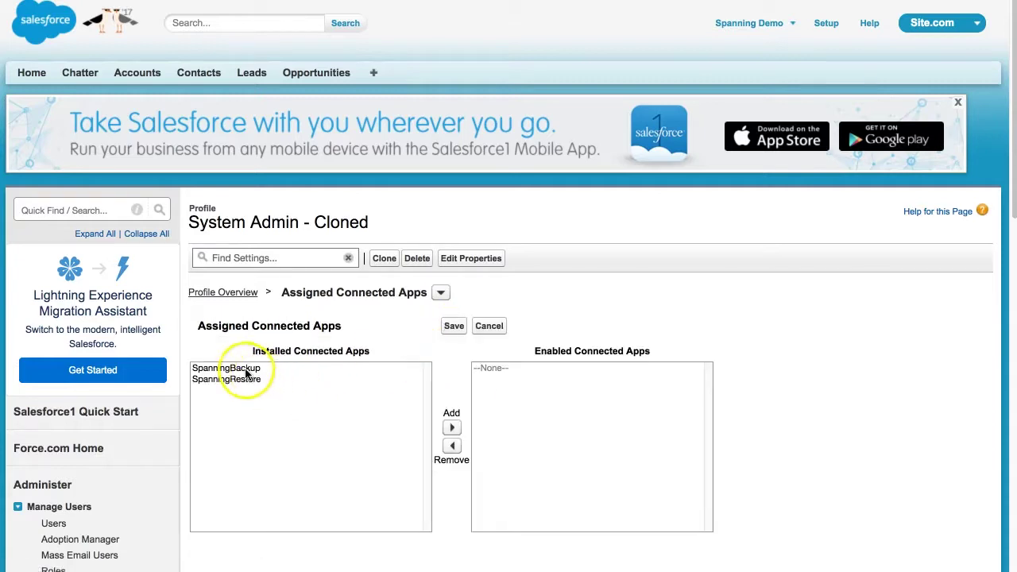
click(238, 368)
shift+click(238, 378)
click(451, 427)
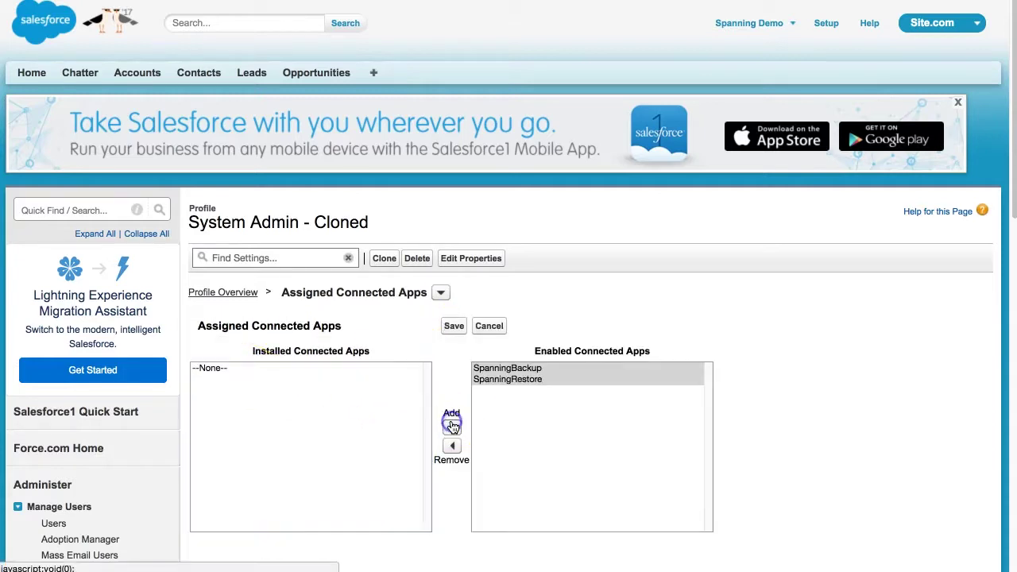
click(454, 327)
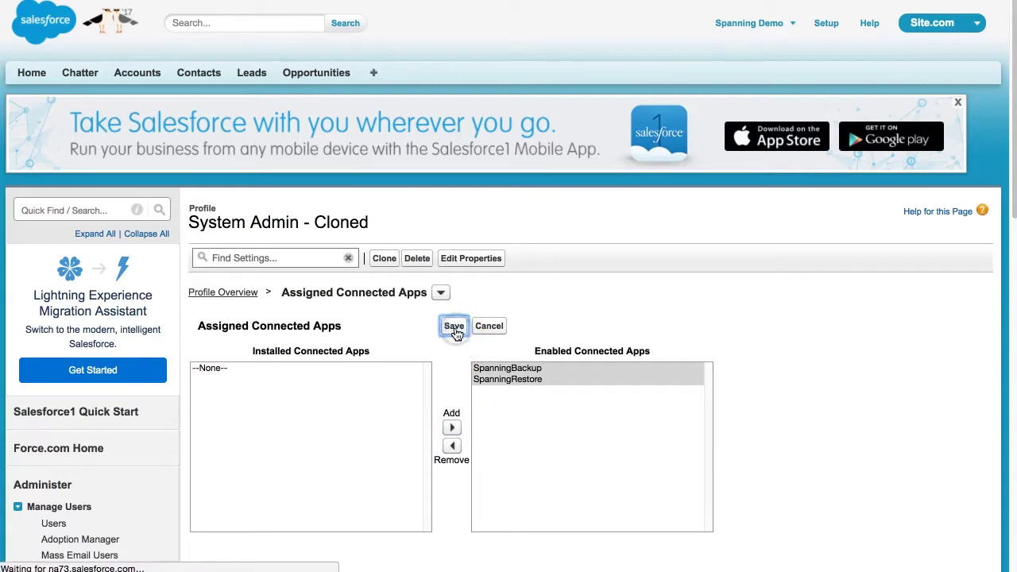
scroll(434, 367, down, 4)
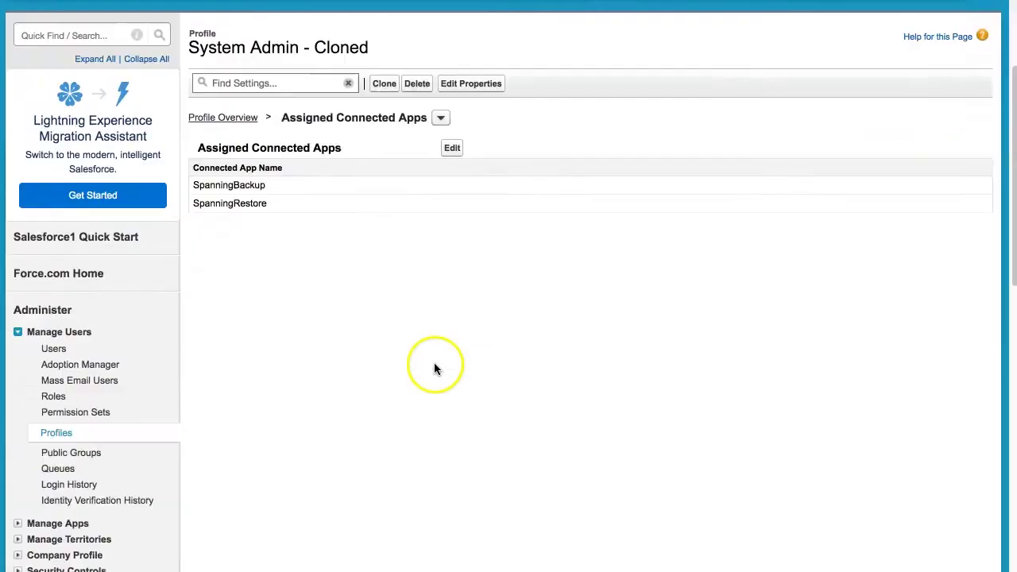
scroll(433, 368, down, 5)
click(55, 231)
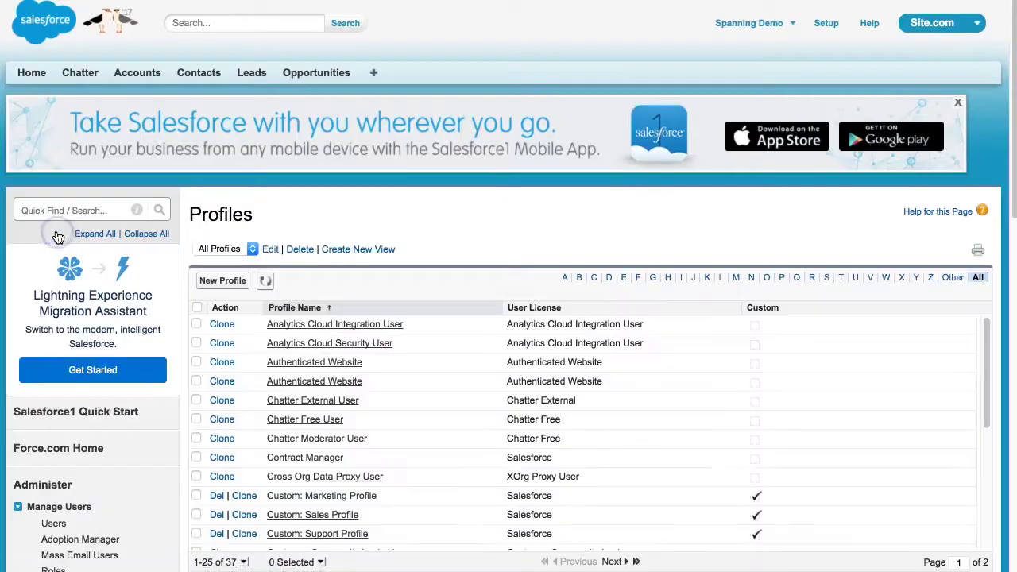
Open the System Administrator profile's Visualforce Page Access showing the three spanning pages.
click(827, 278)
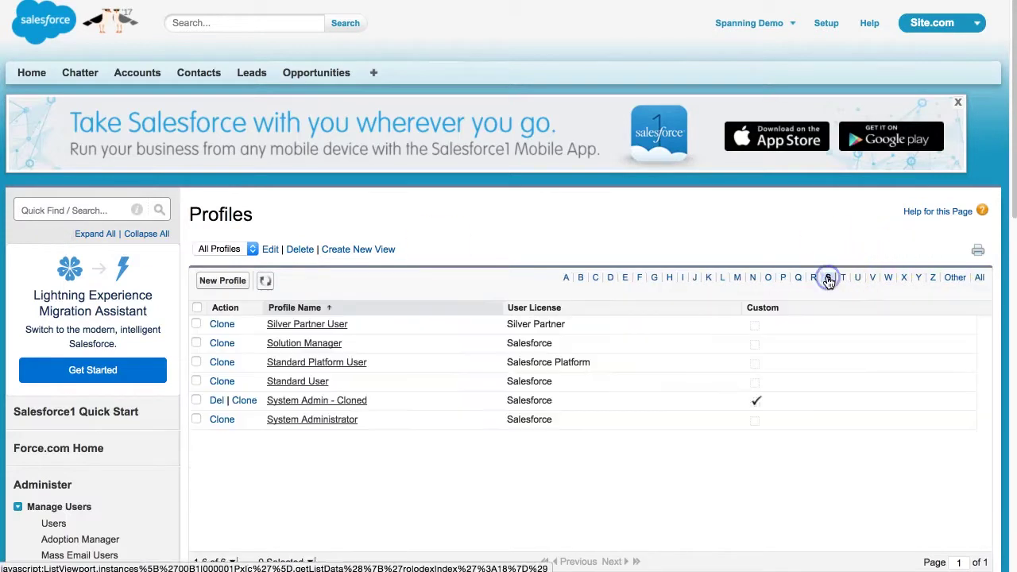
click(311, 421)
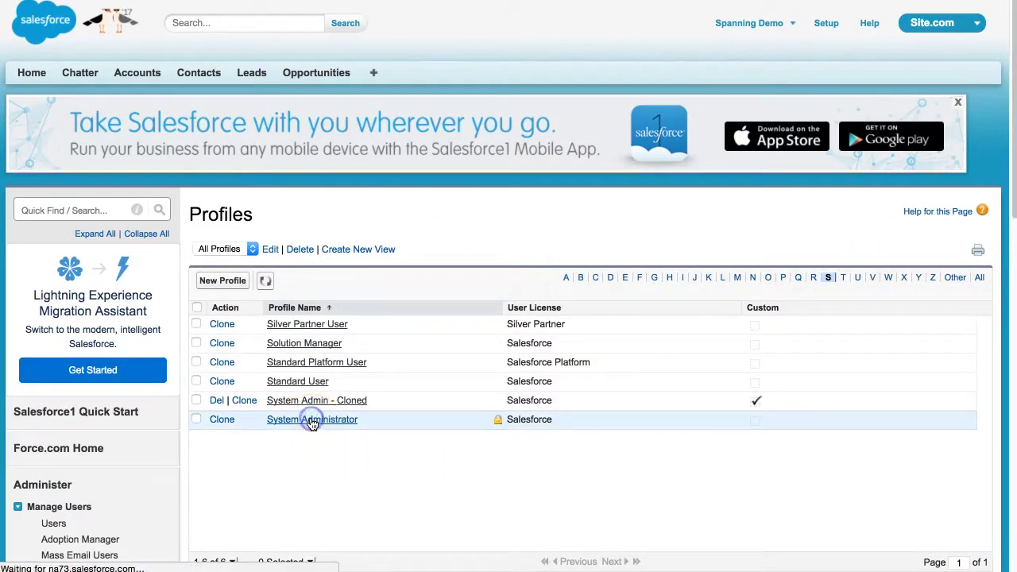
scroll(533, 460, down, 4)
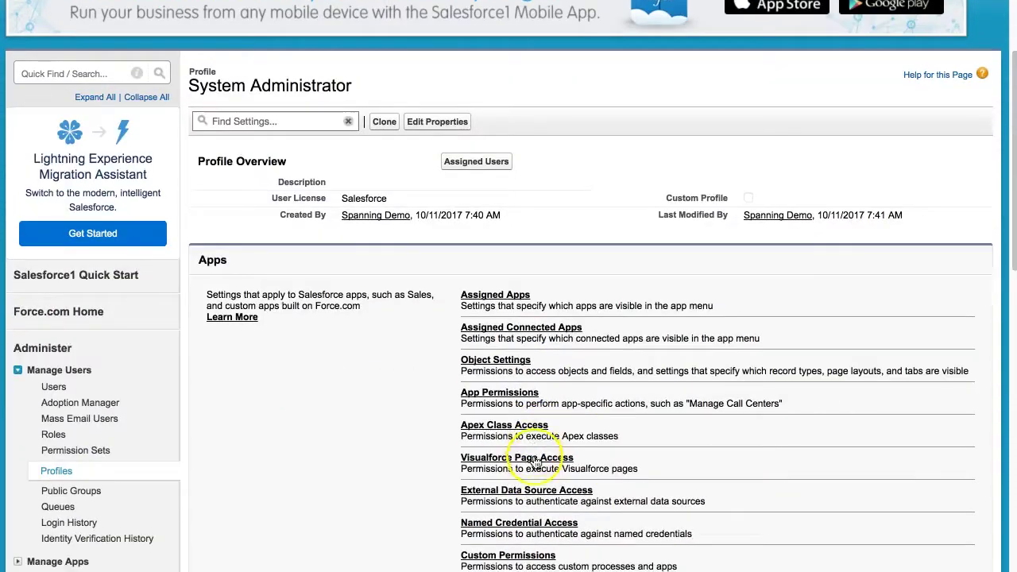
click(537, 460)
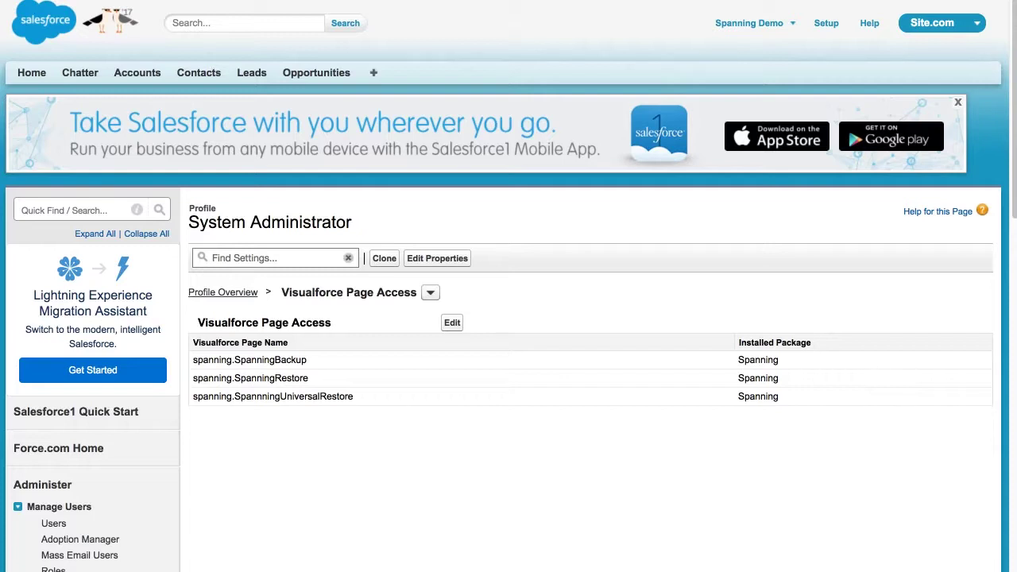
Open Spanning Backup from All Tabs and confirm North America as its permanent storage region.
click(375, 73)
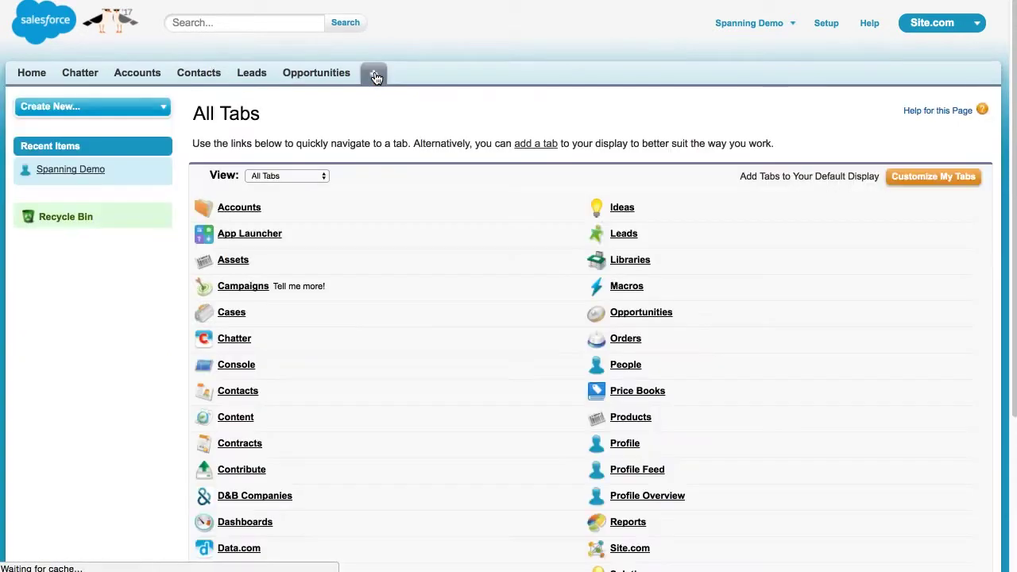
scroll(434, 246, down, 1)
scroll(435, 248, down, 3)
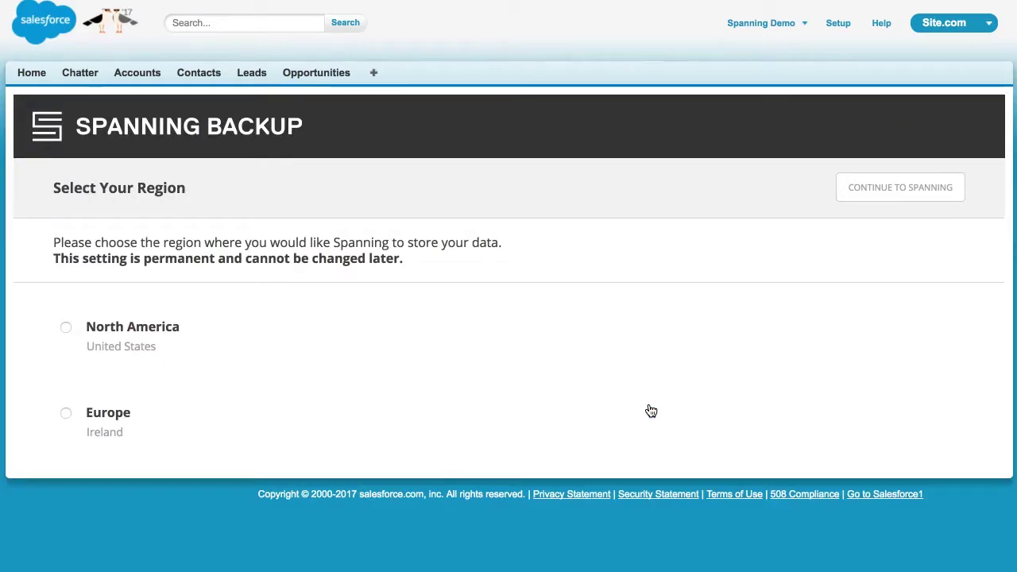
click(372, 383)
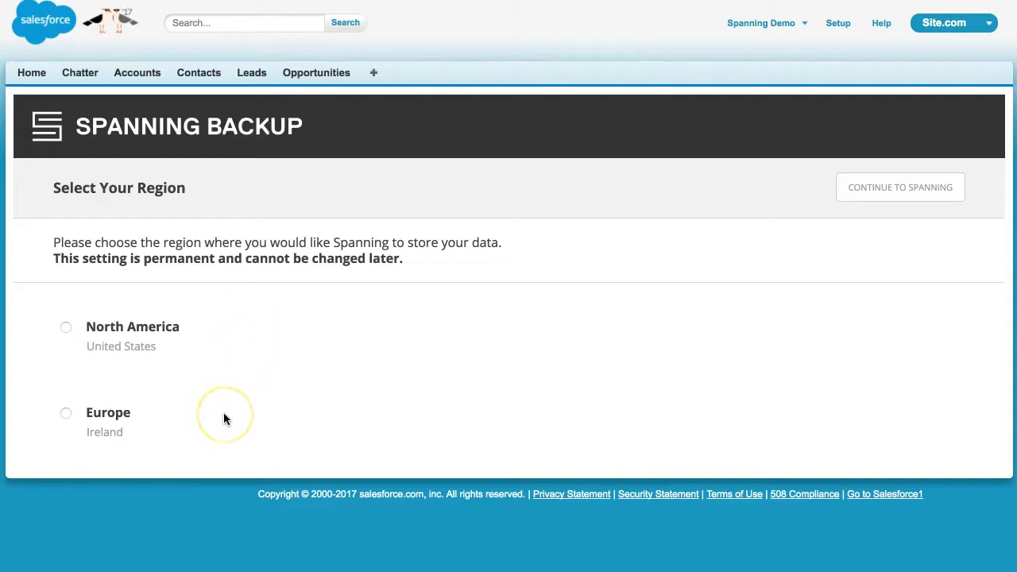
click(67, 327)
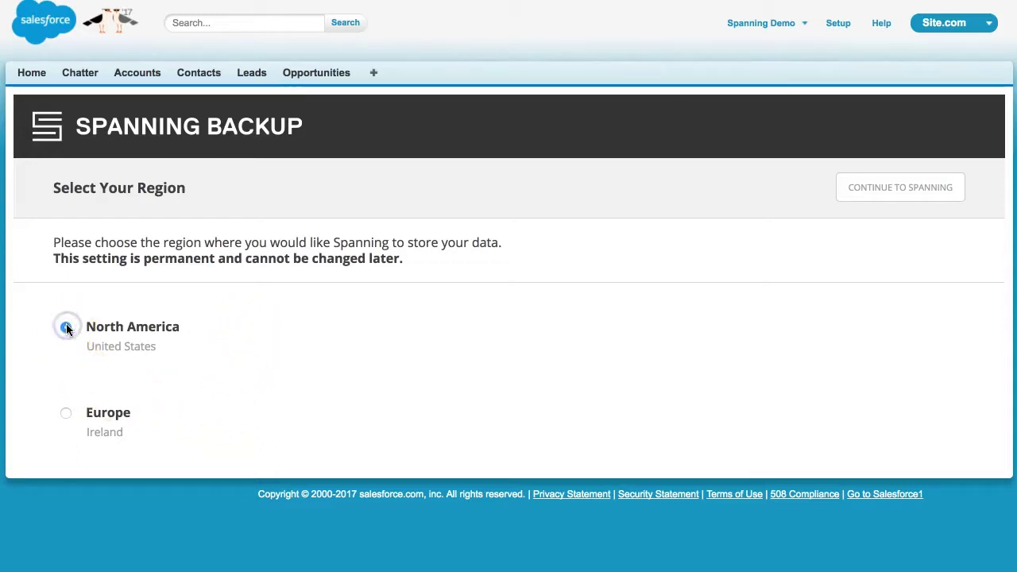
click(937, 196)
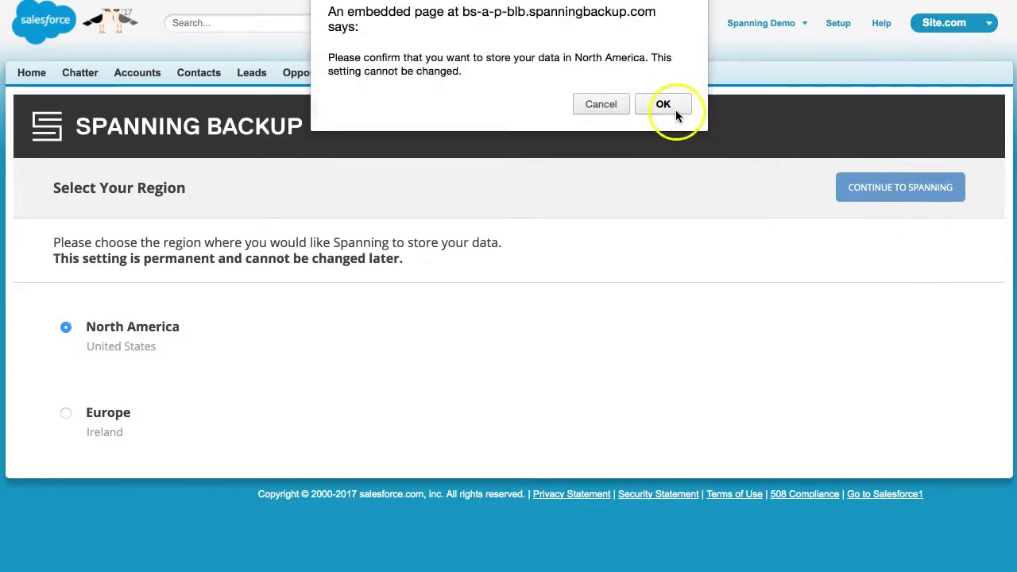
click(663, 104)
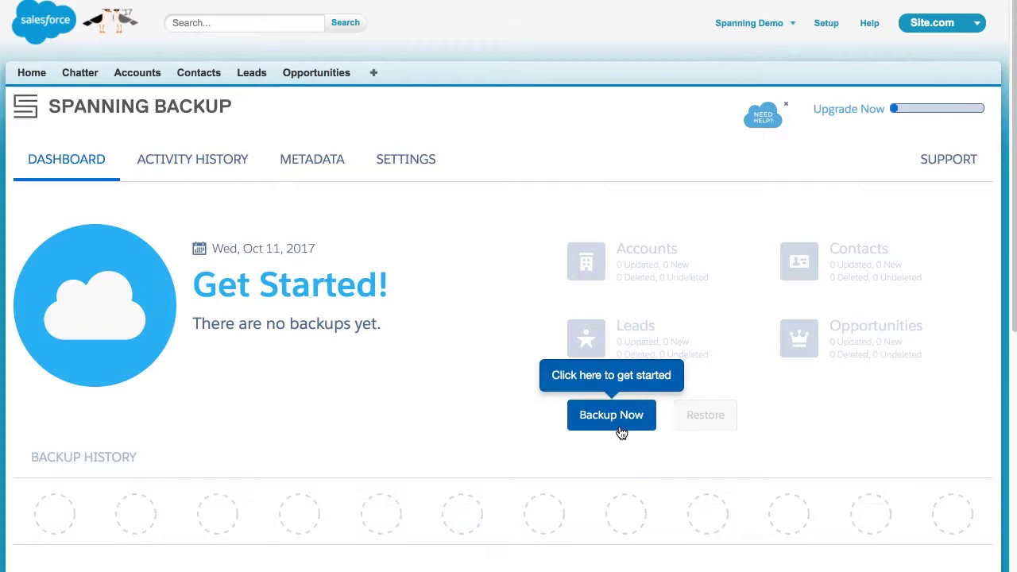
Start a backup with Backup Now and scroll down to the API Usage panel at 0%.
click(621, 432)
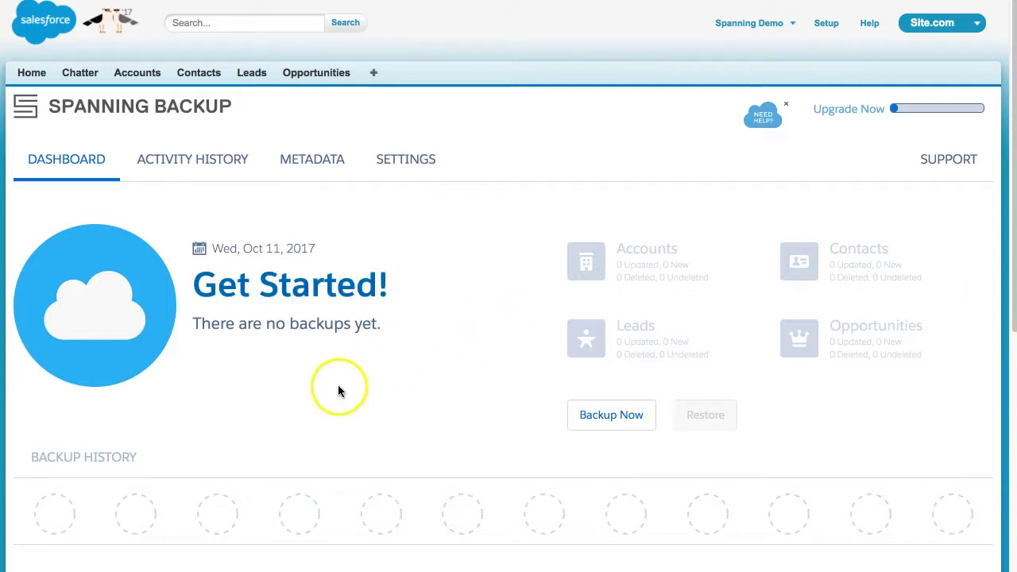
scroll(344, 390, down, 3)
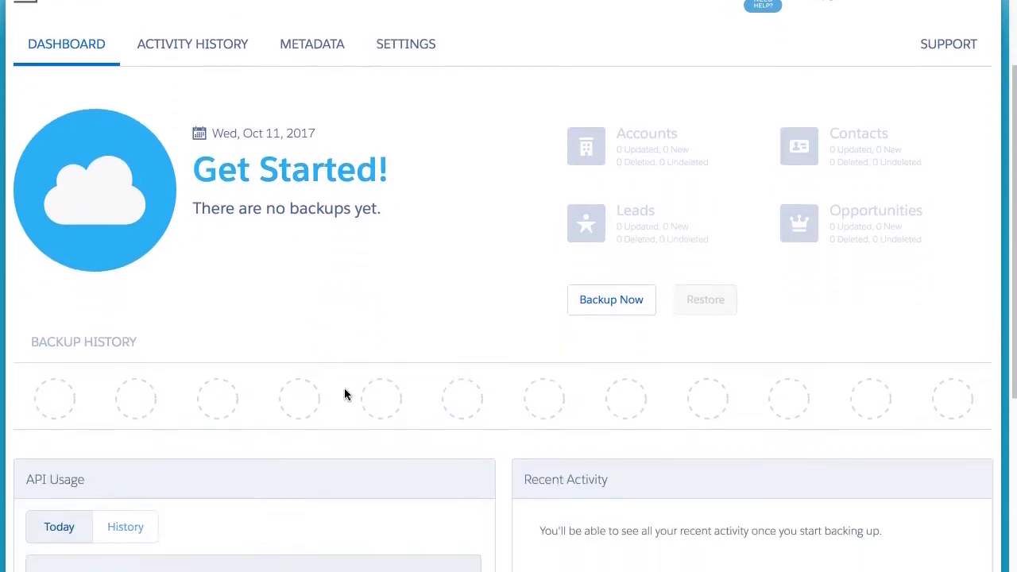
scroll(344, 394, down, 5)
scroll(346, 394, down, 3)
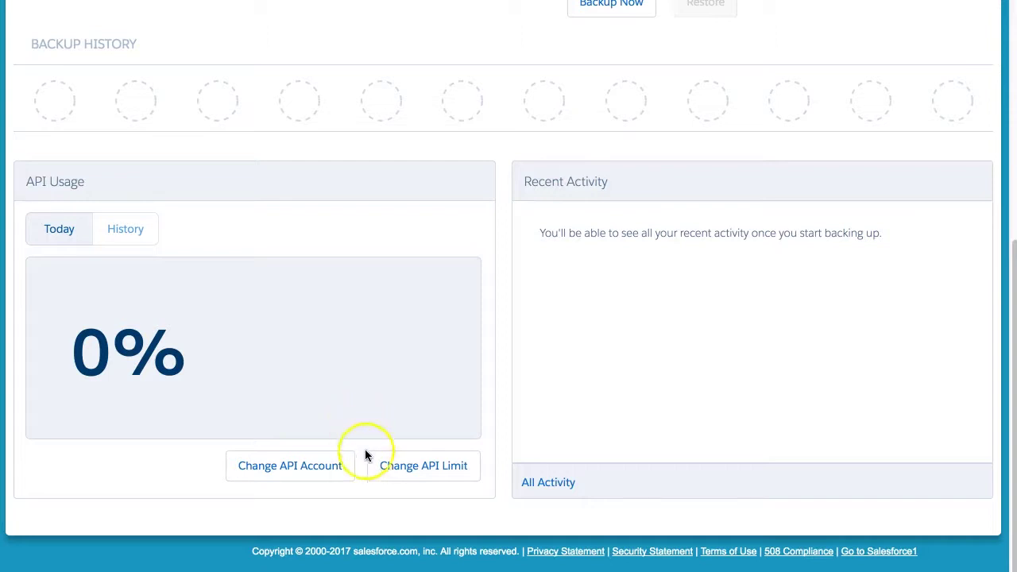
Replace the 15000 daily API call limit with 50000 and confirm.
click(382, 479)
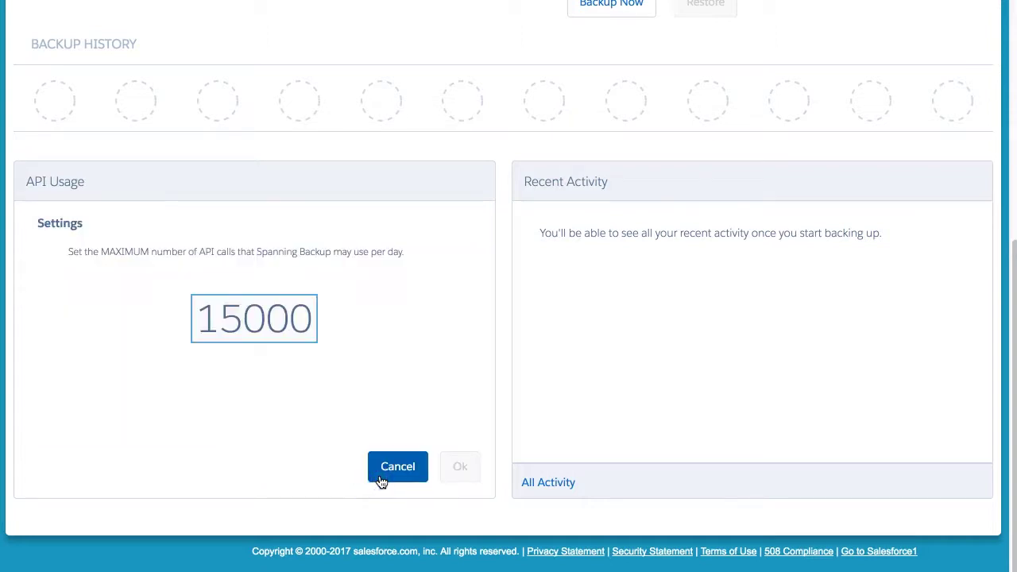
click(311, 459)
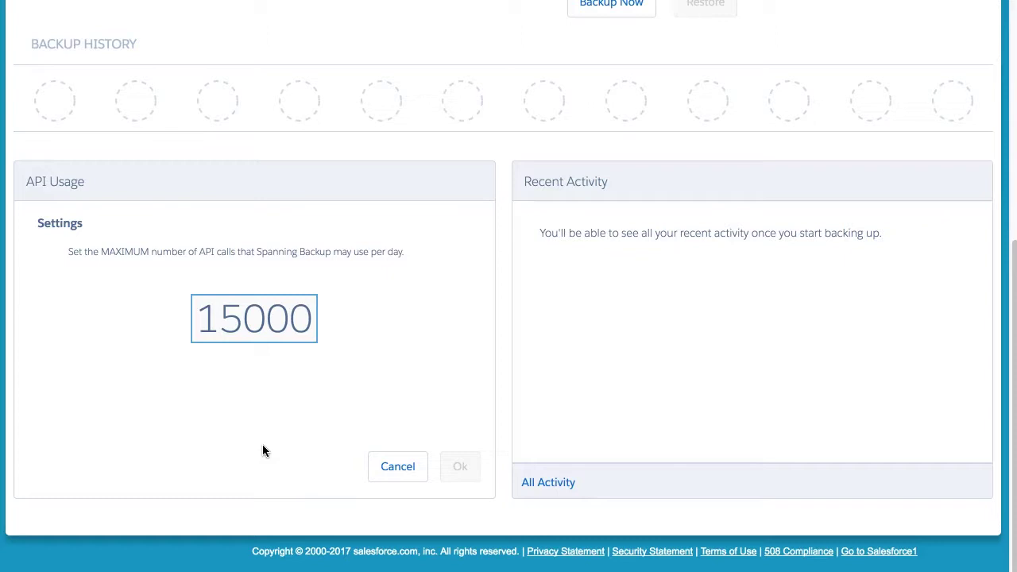
double_click(255, 338)
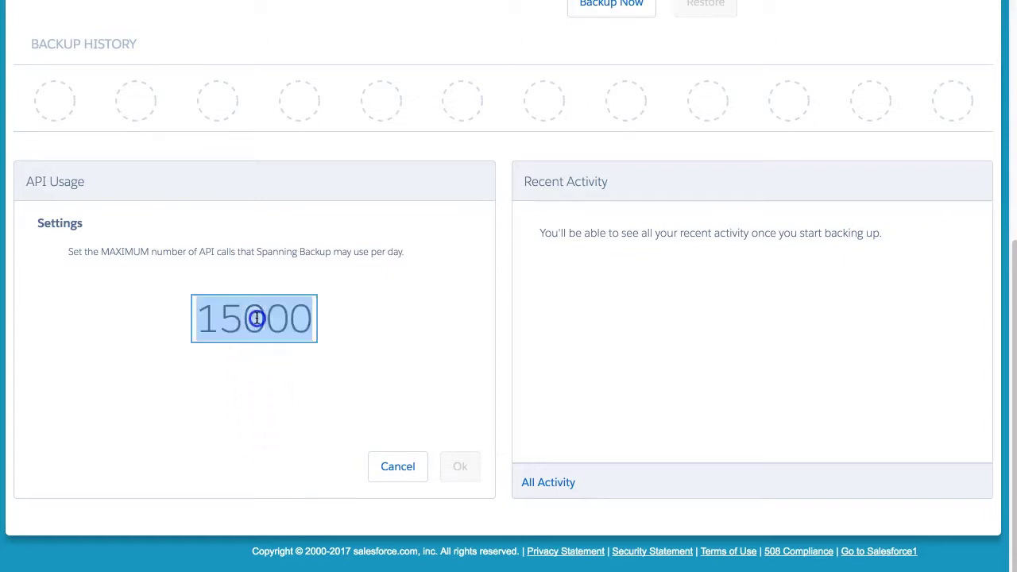
text(50000)
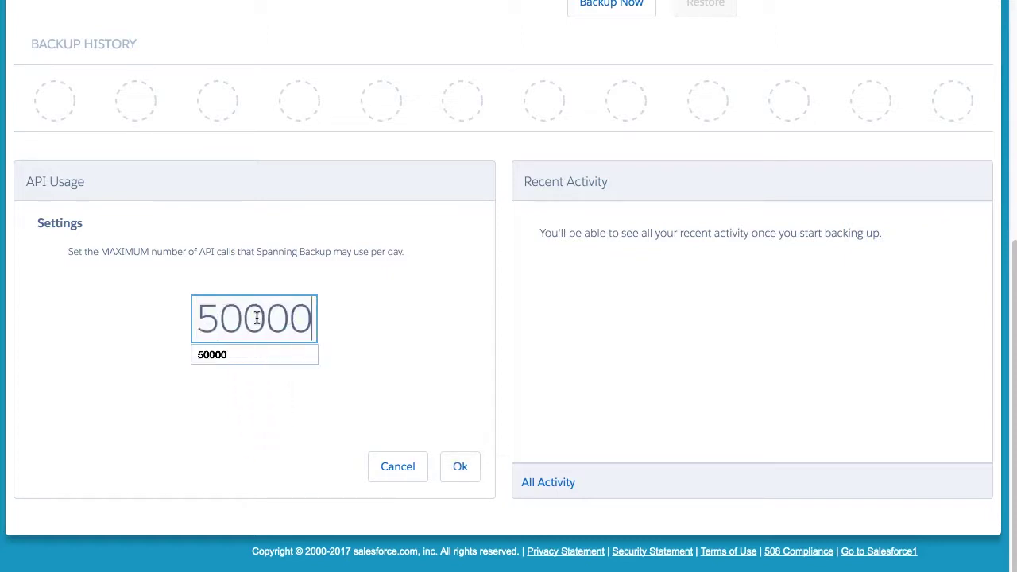
click(371, 318)
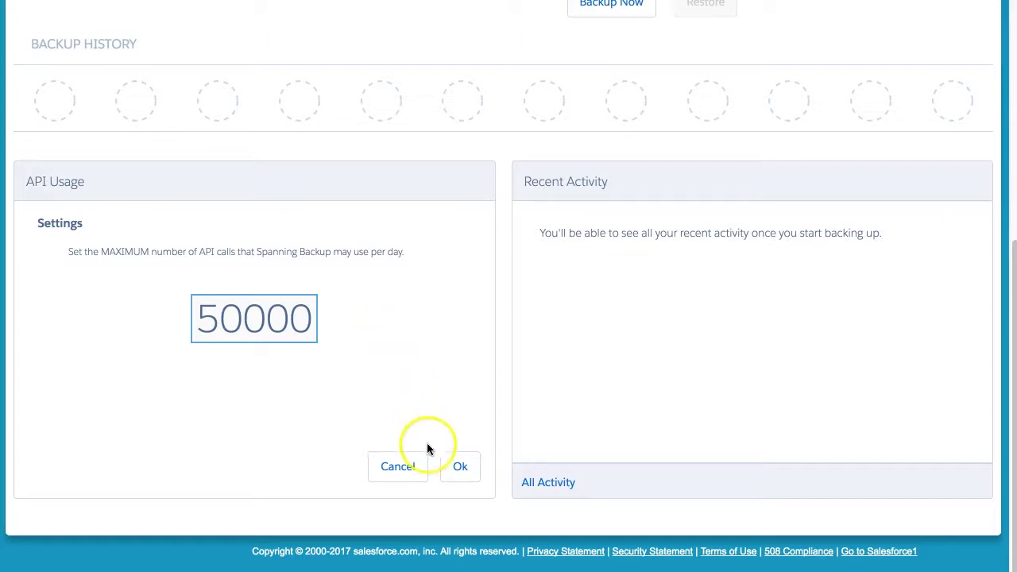
click(454, 469)
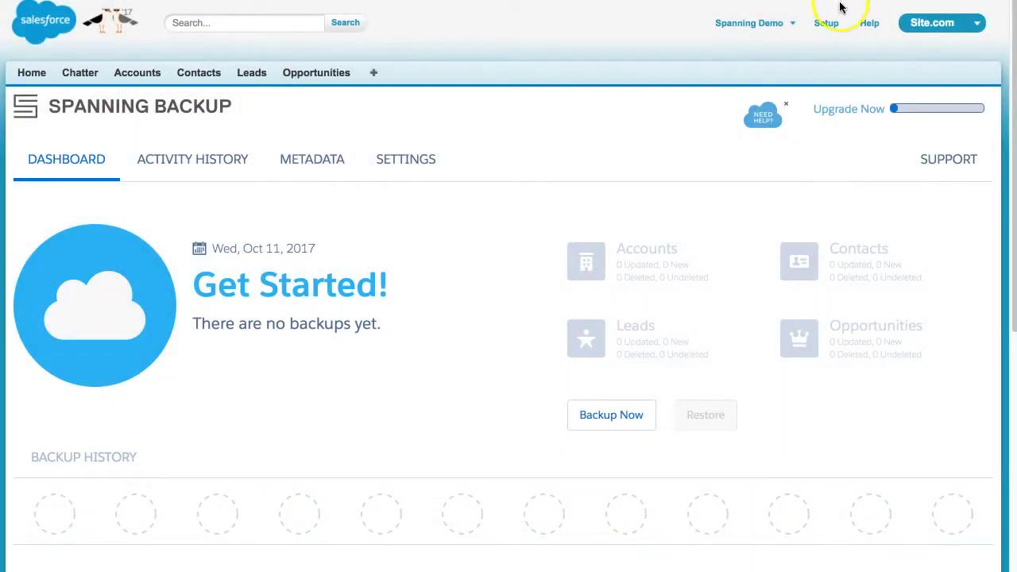
Go to Setup > Customize > Home > Home Page Components.
click(825, 23)
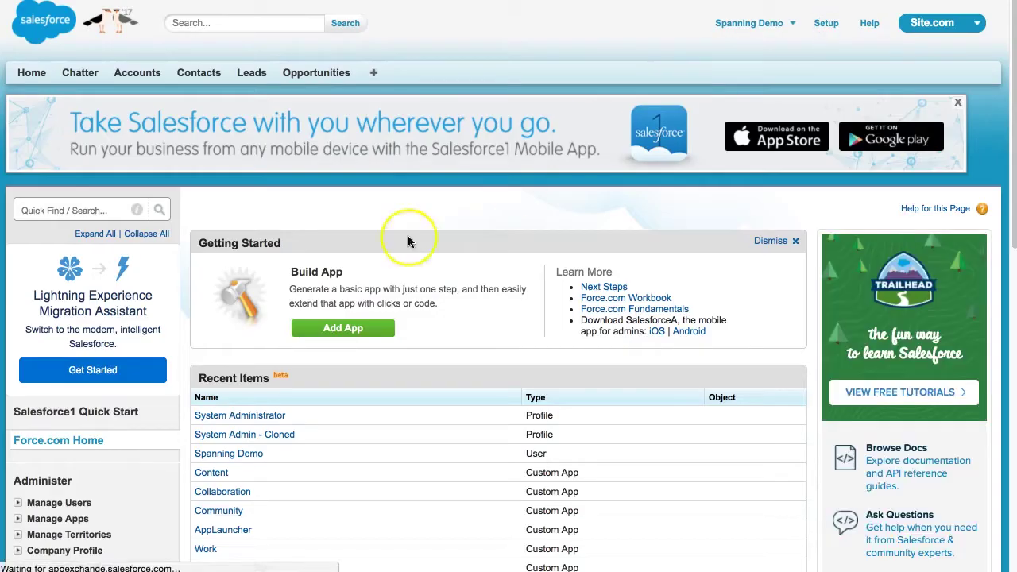
scroll(127, 381, down, 6)
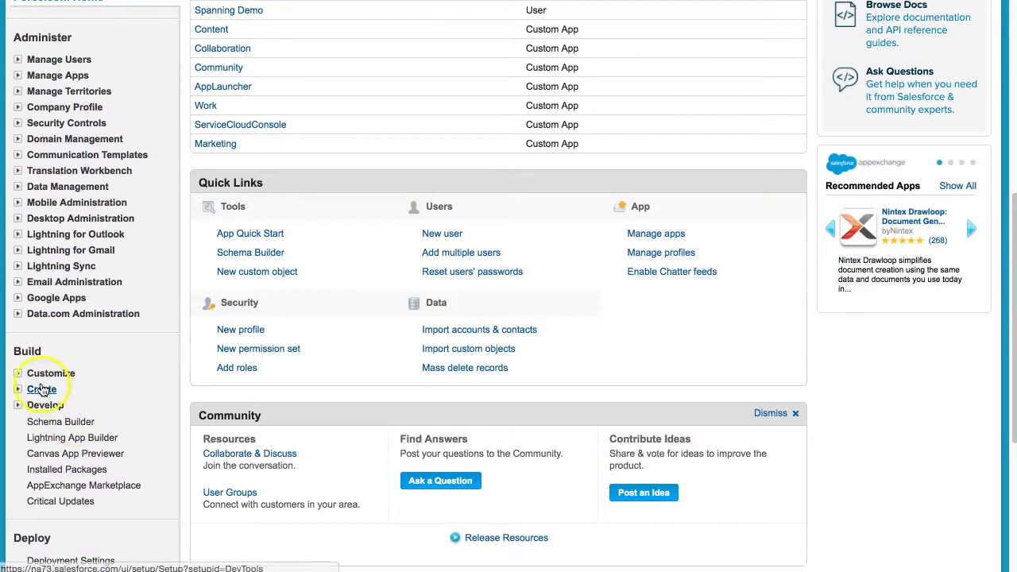
click(17, 373)
click(31, 405)
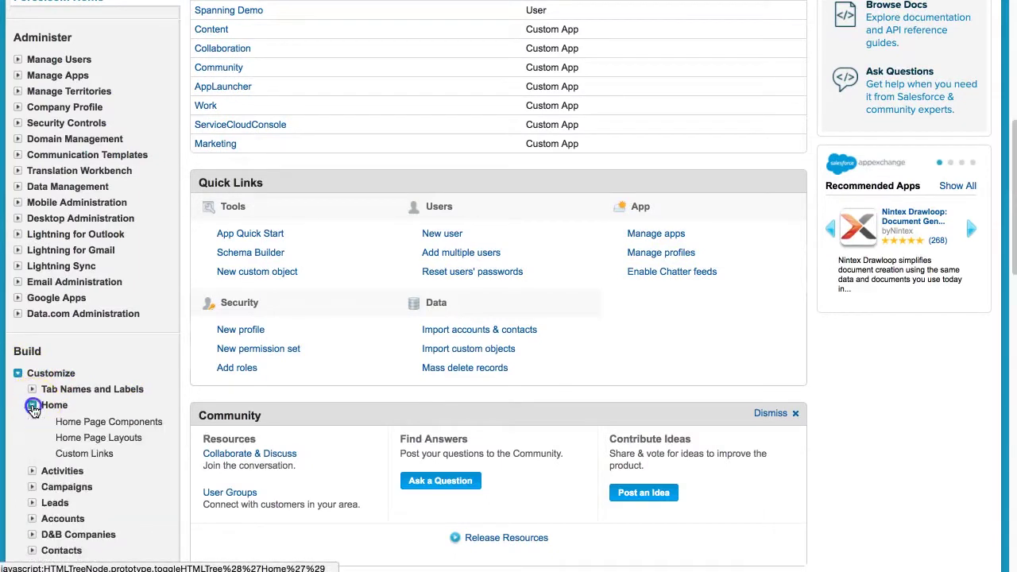
click(100, 422)
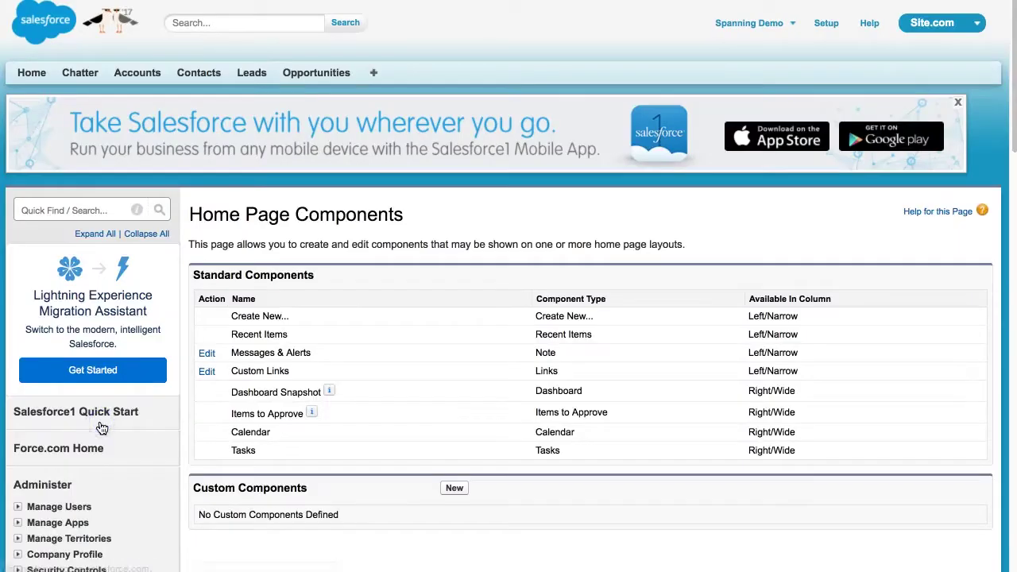
Start a new component named Universal Restore of type Visualforce Area.
click(454, 488)
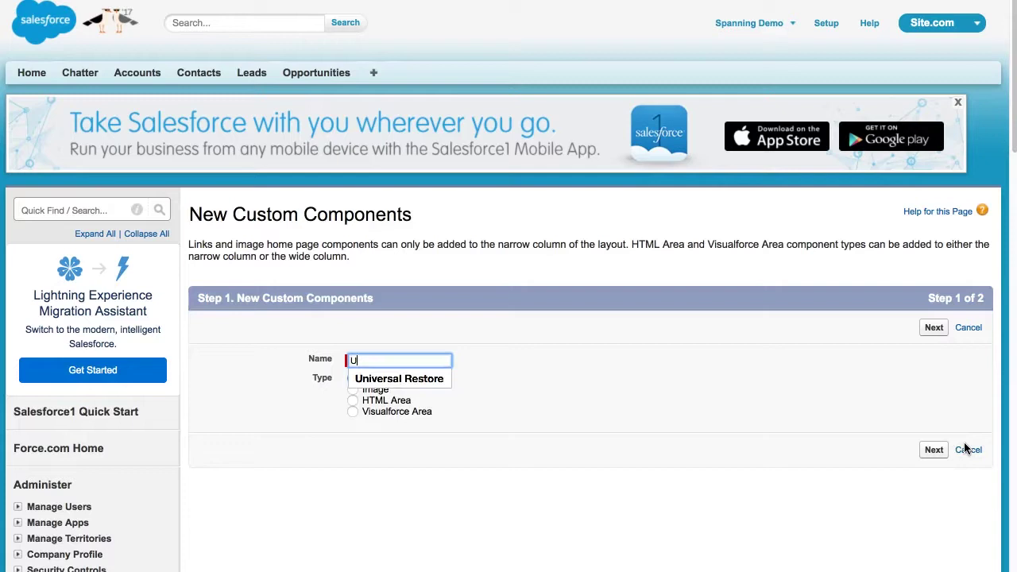
text(store)
click(562, 433)
click(353, 413)
click(934, 451)
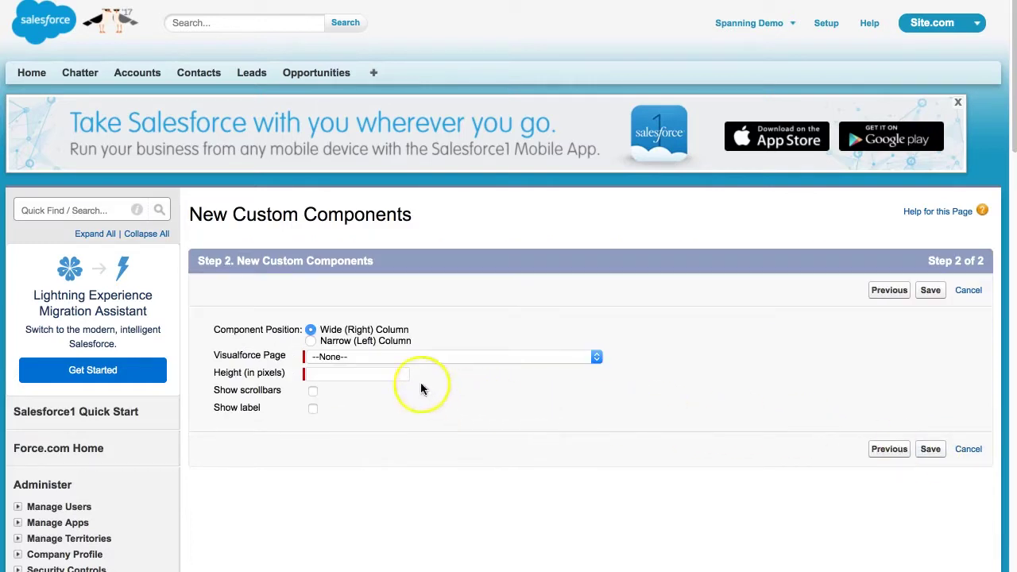
Place it in the narrow column with the SpannningUniversalRestore page, height 32, and save.
click(310, 340)
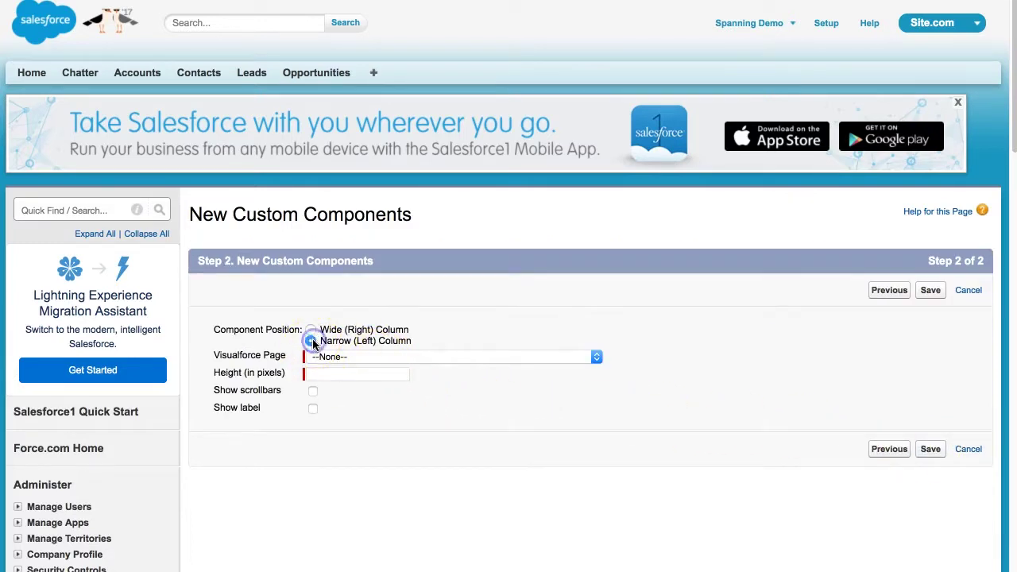
click(371, 357)
click(383, 395)
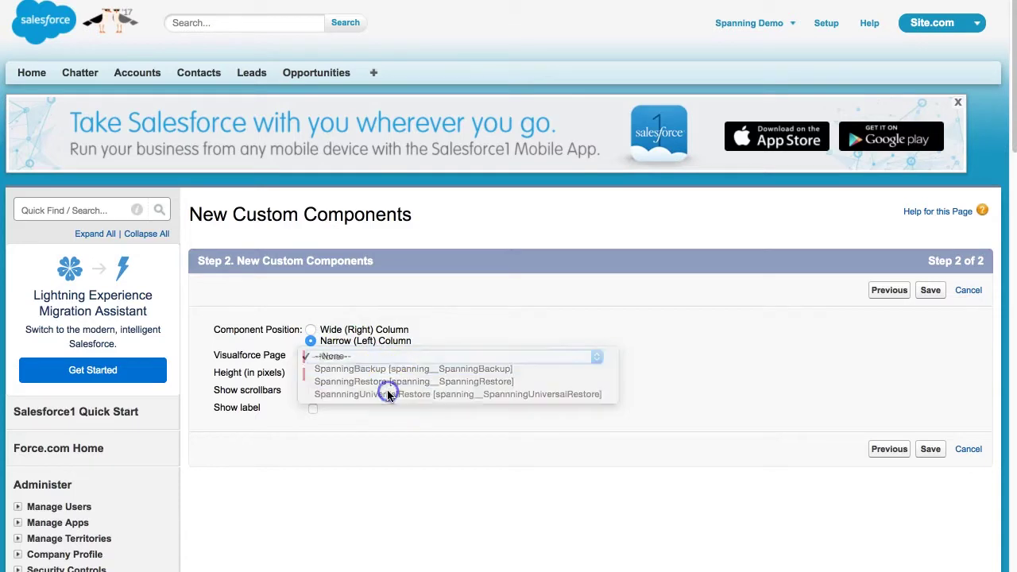
click(352, 374)
text(32)
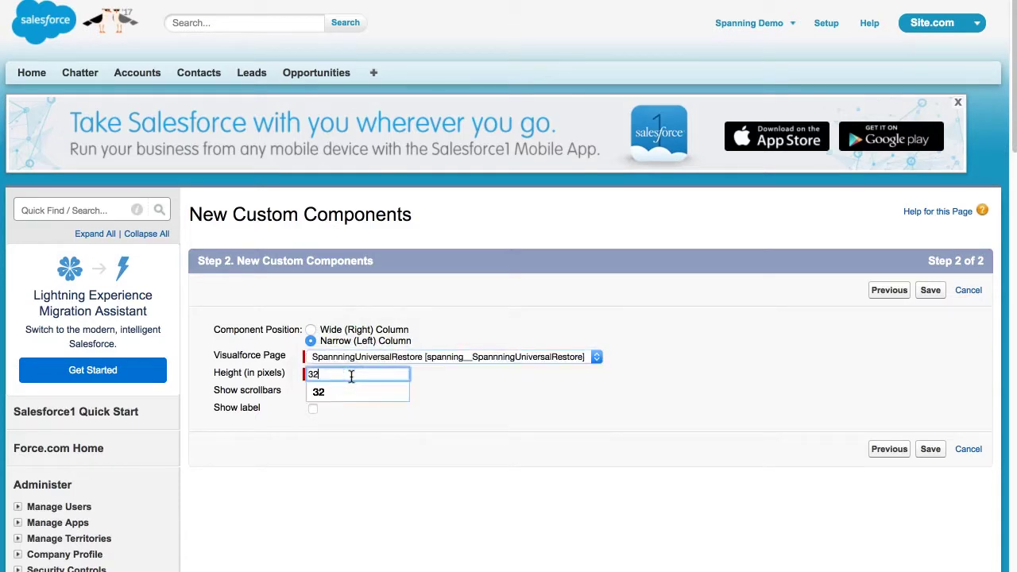
click(604, 447)
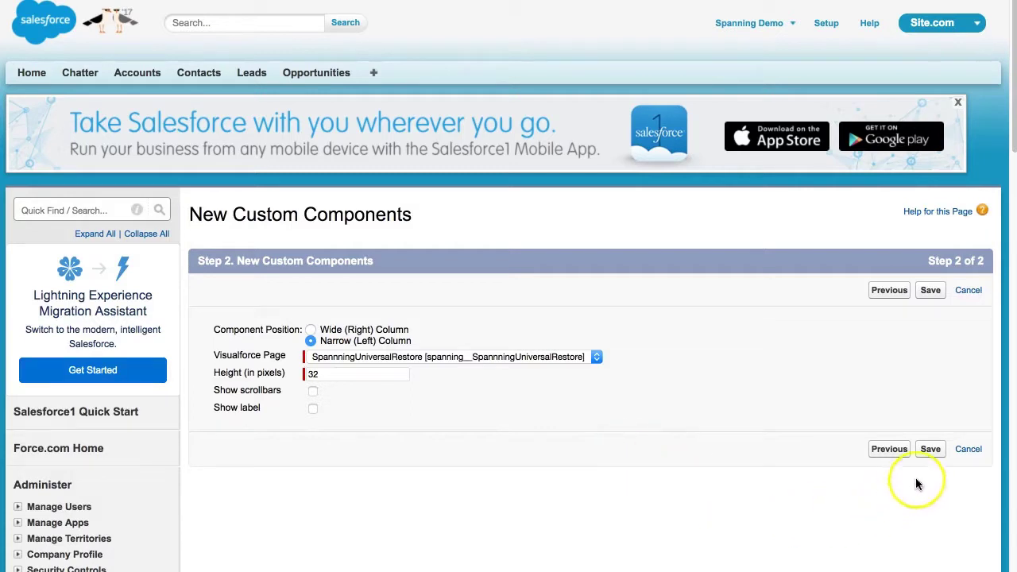
click(930, 449)
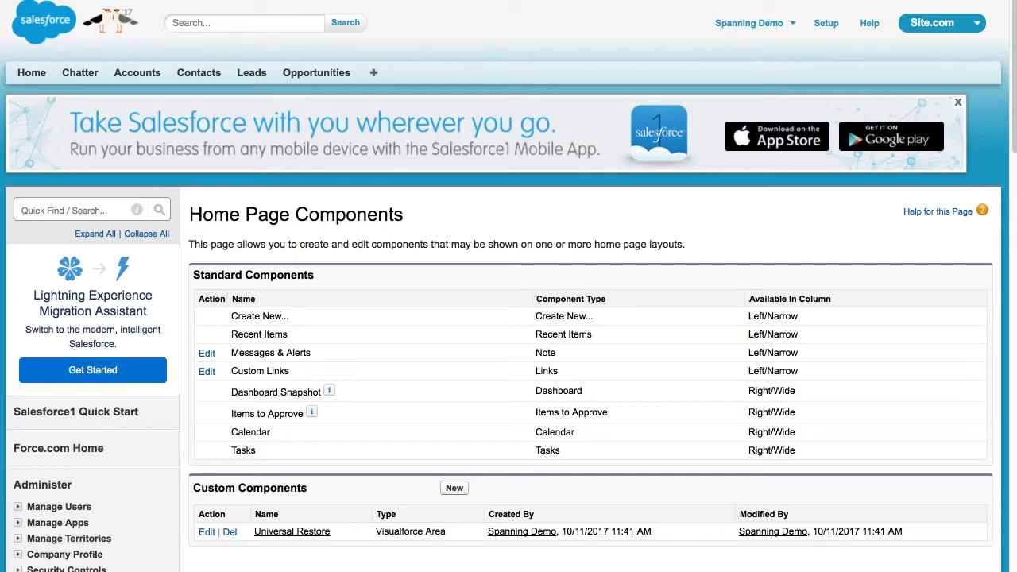
Tick Universal Restore among DE Default's narrow components and save the layout.
scroll(111, 556, down, 5)
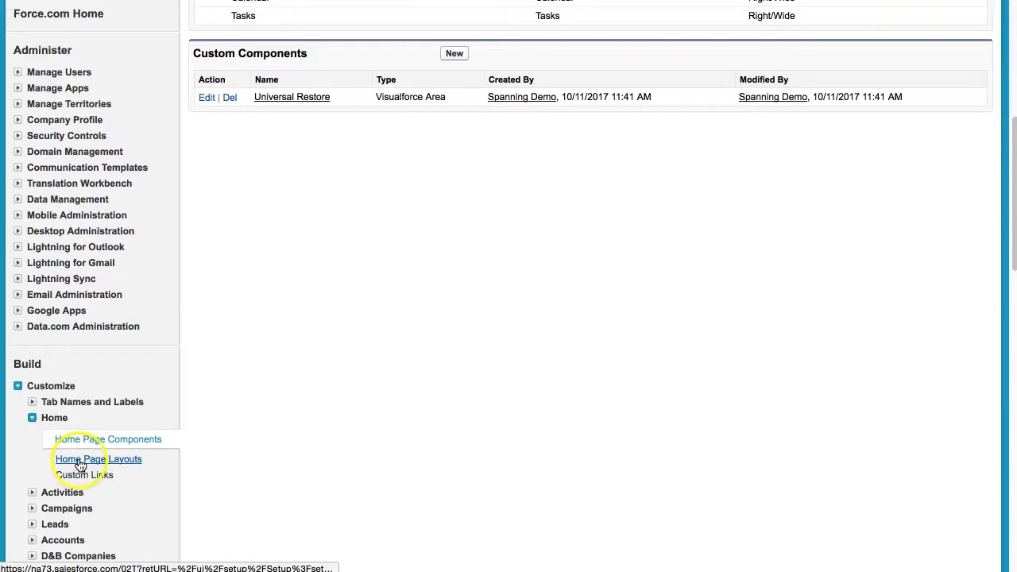
click(80, 460)
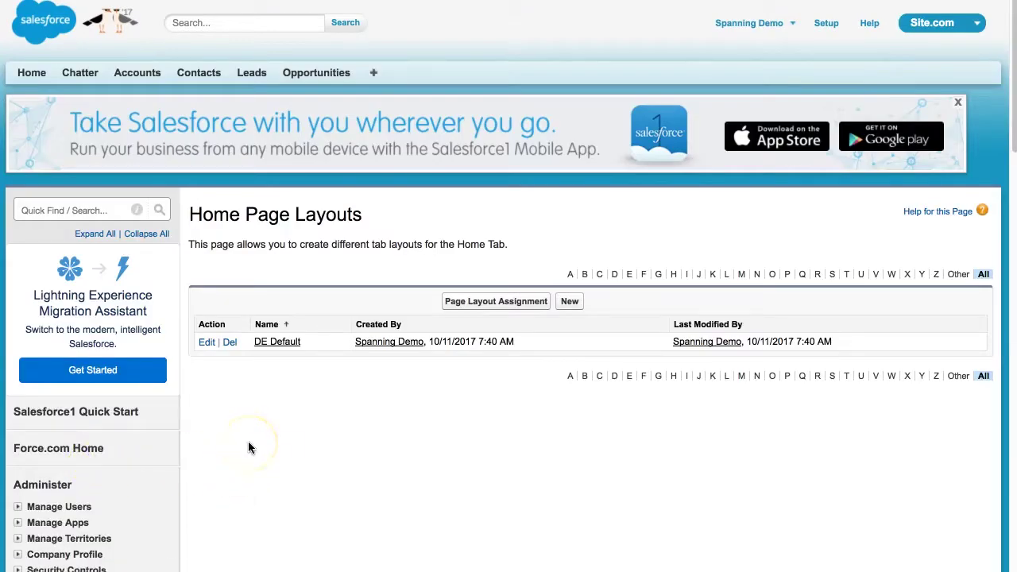
click(207, 343)
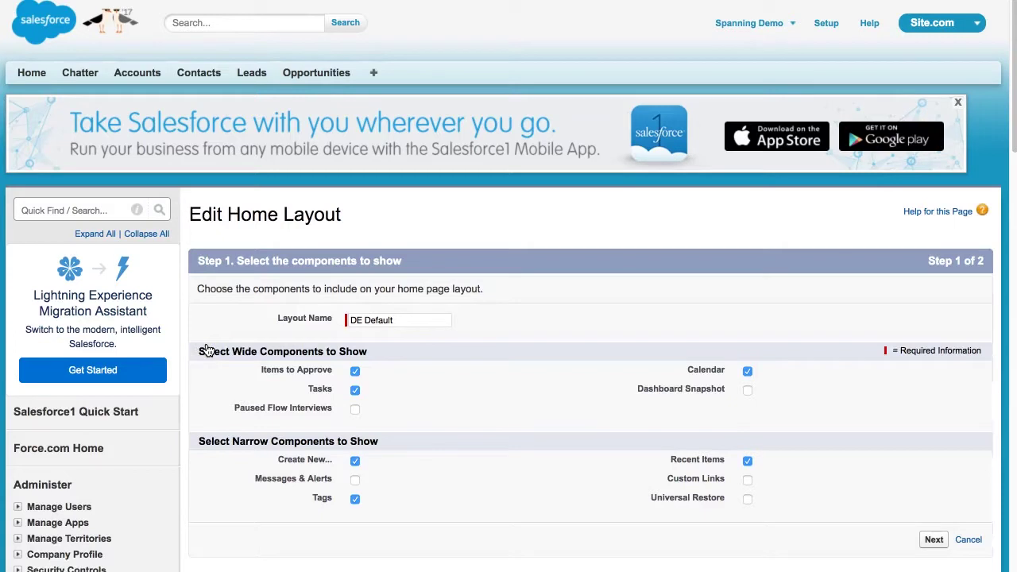
click(747, 498)
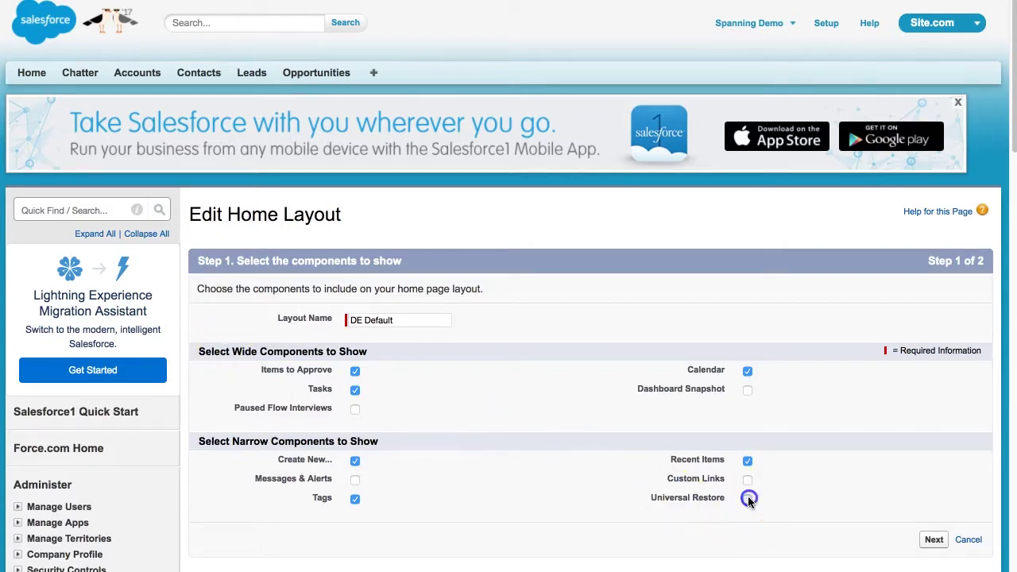
click(934, 539)
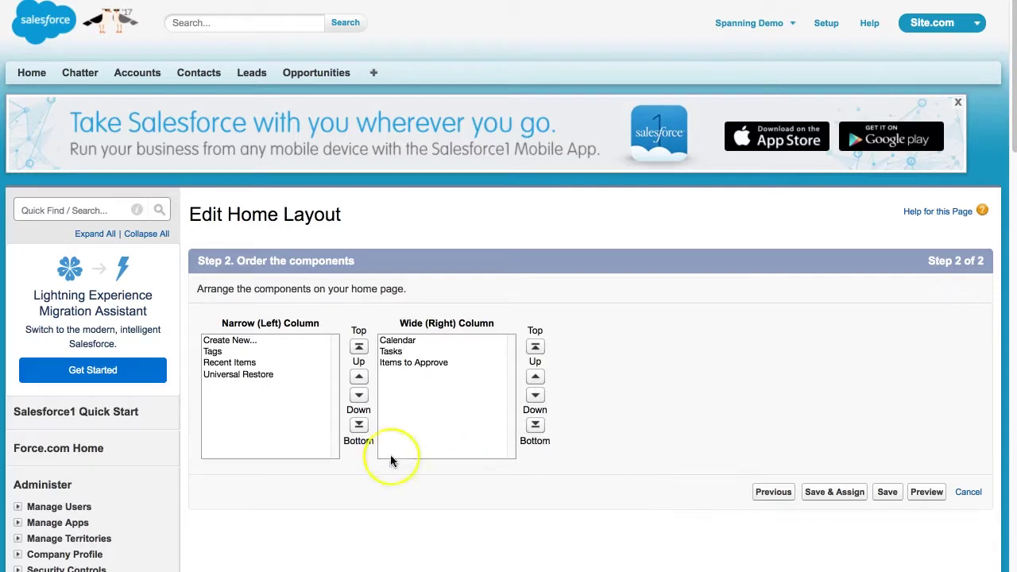
click(280, 375)
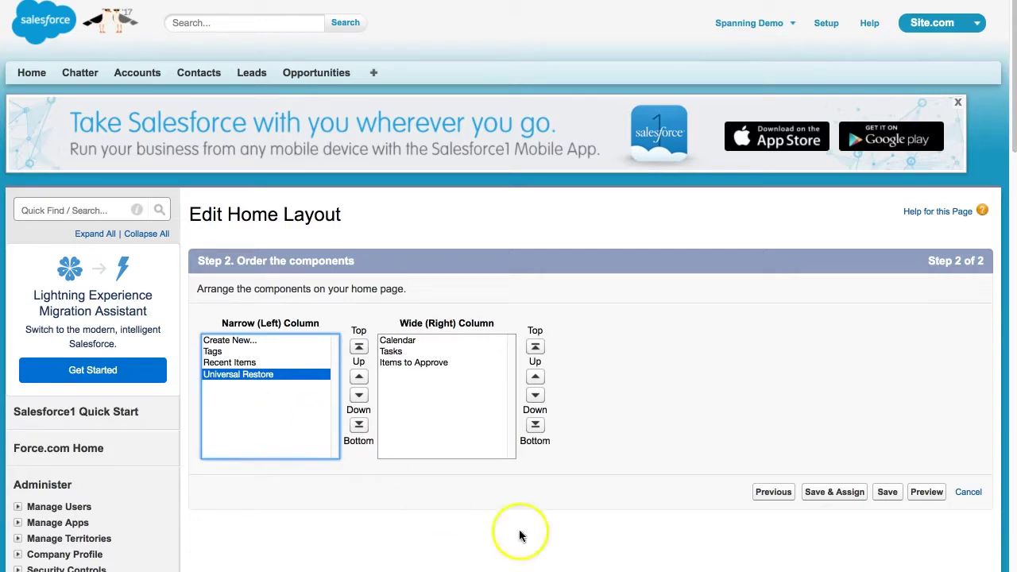
click(888, 493)
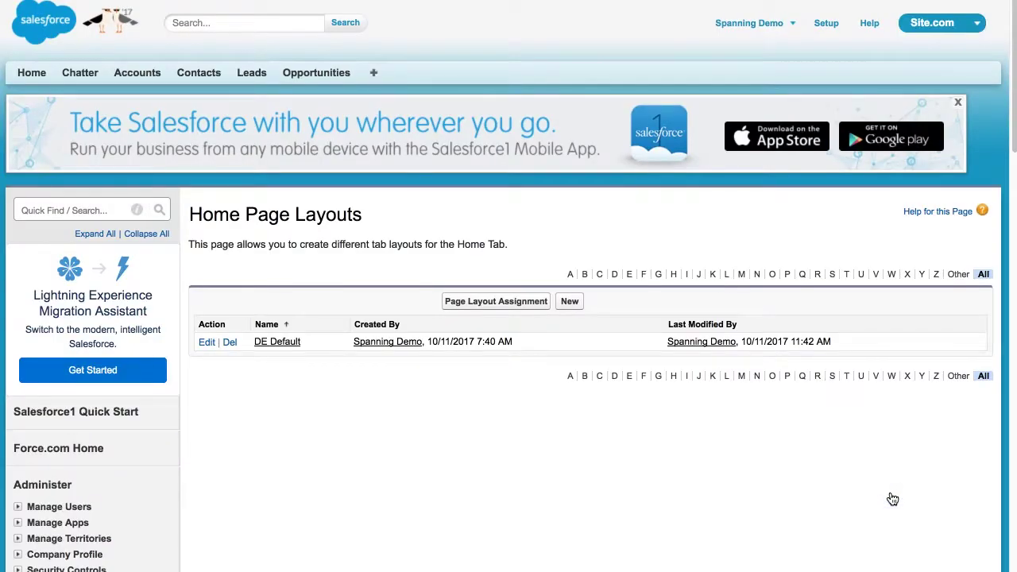
scroll(139, 474, down, 5)
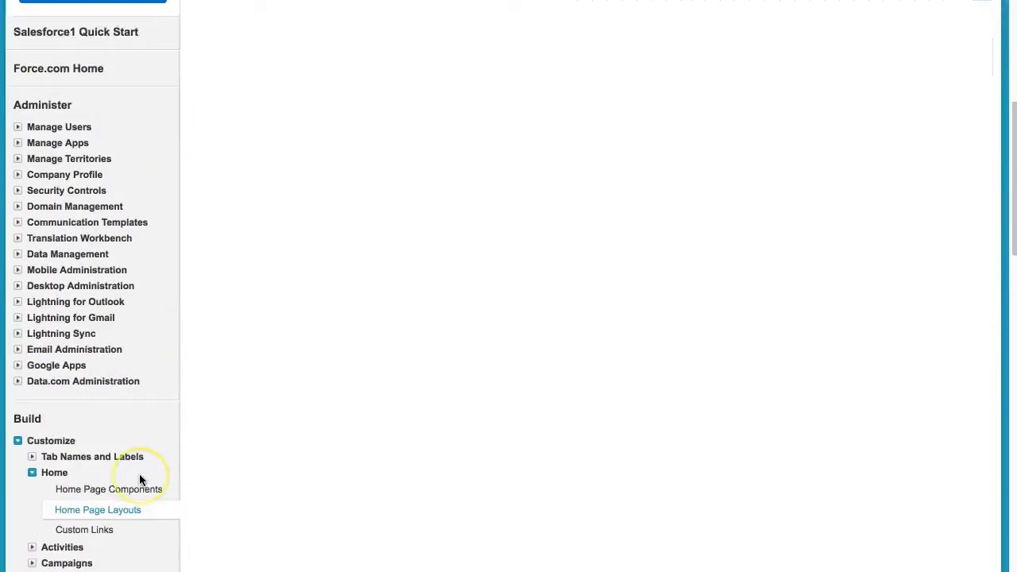
Tick 'Show Custom Sidebar Components on All Pages' in User Interface settings.
scroll(139, 474, down, 10)
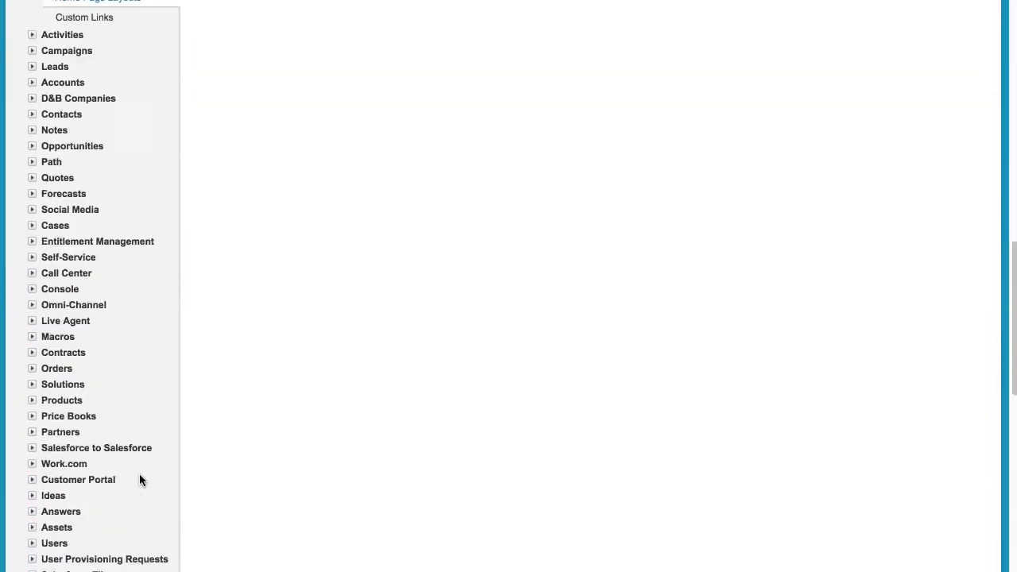
click(85, 506)
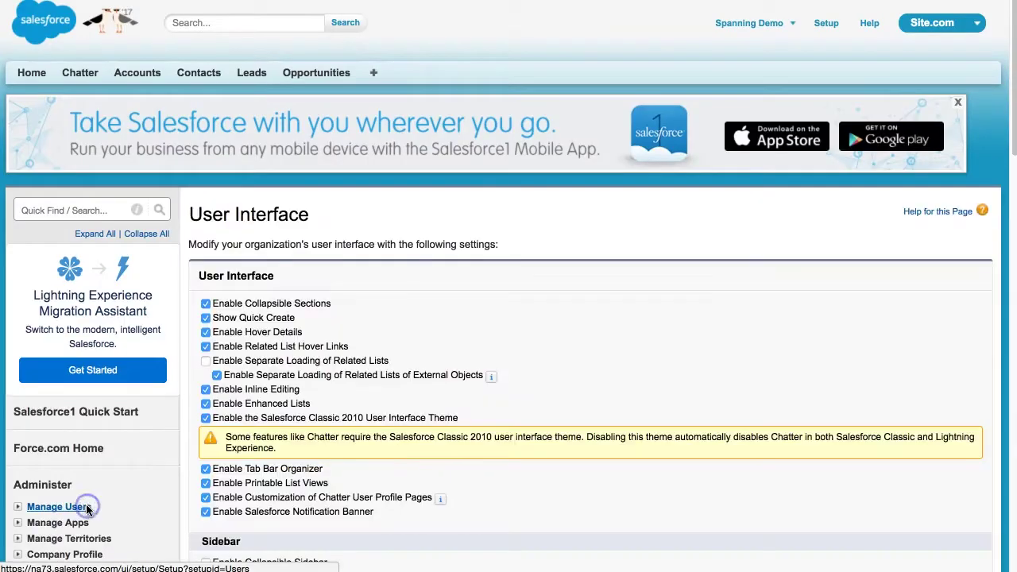
scroll(362, 496, down, 2)
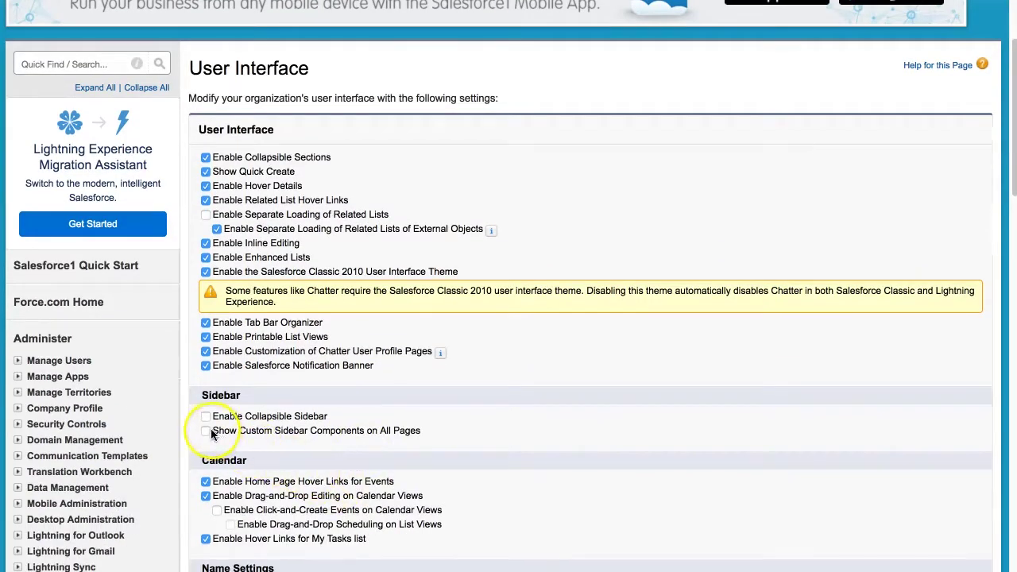
click(206, 430)
scroll(356, 436, up, 2)
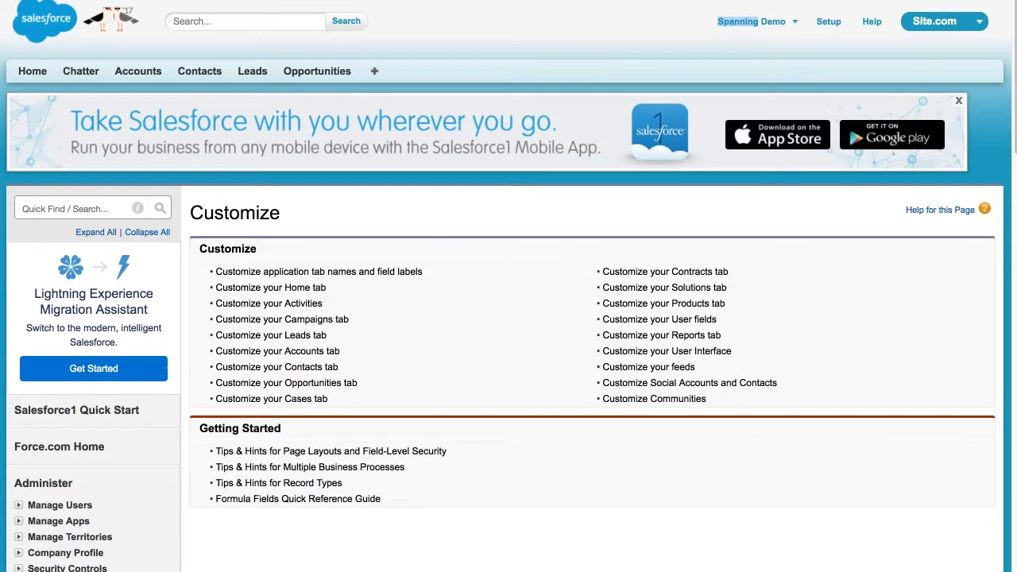
Open the Edge Communications account from Accounts and check the Spanning Restore sidebar button.
click(146, 73)
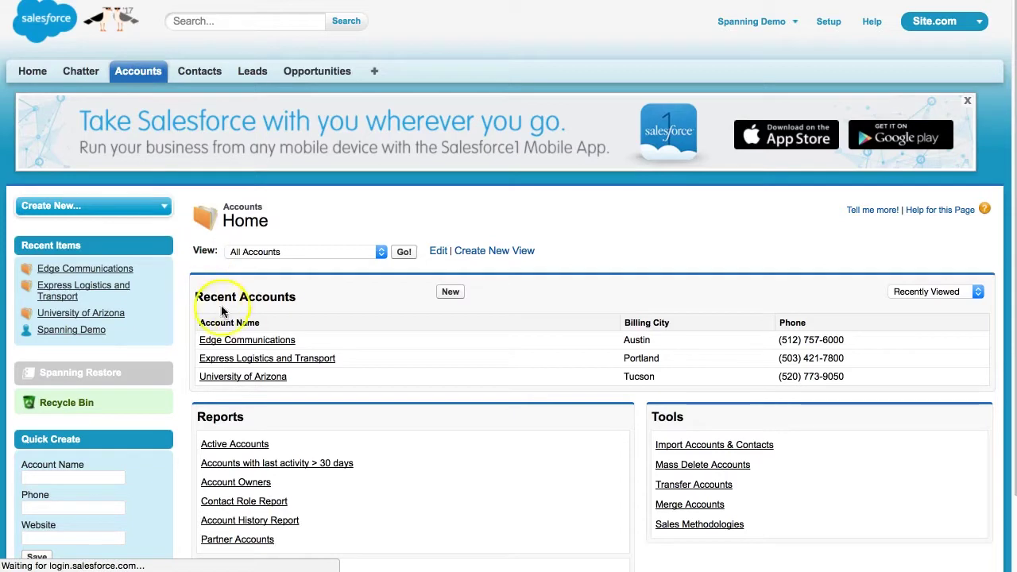
click(254, 340)
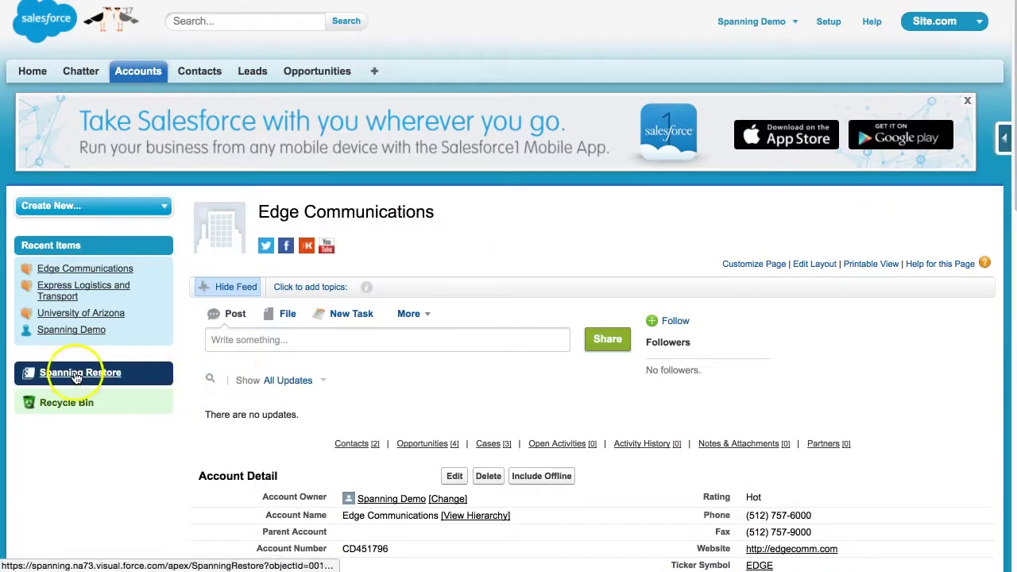
click(160, 374)
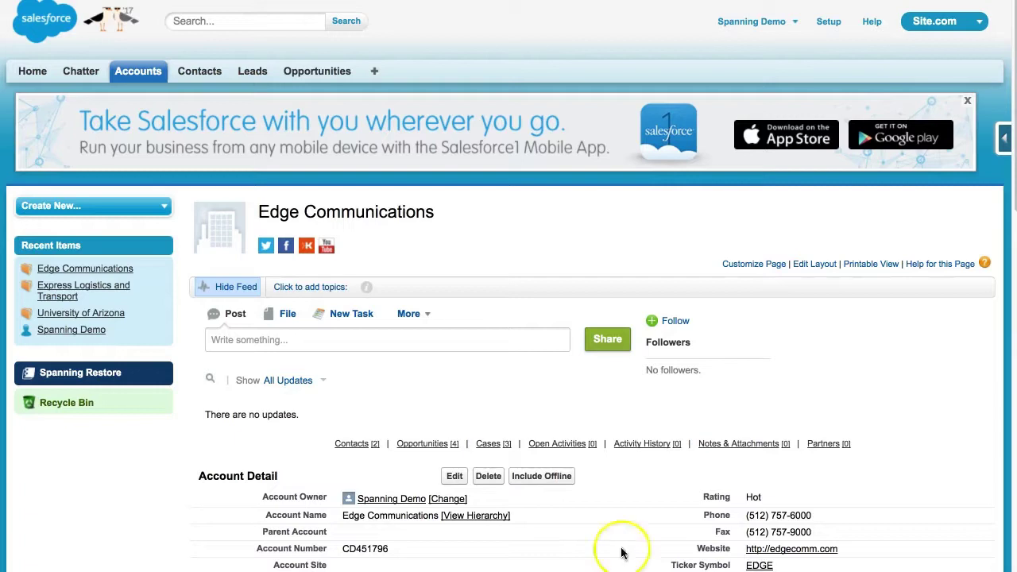
Open the Standard User profile from the Profiles list.
click(829, 22)
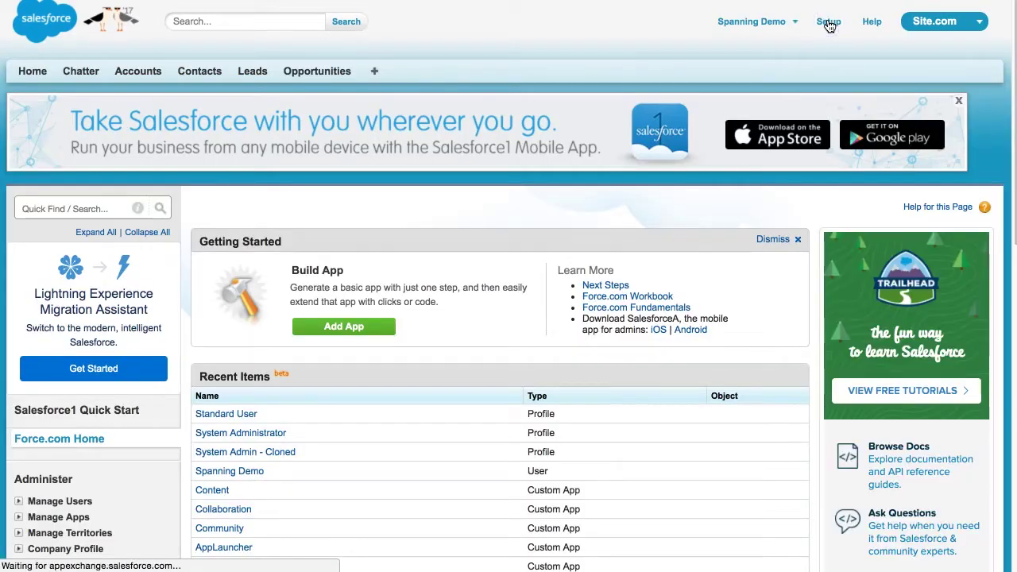
click(19, 502)
scroll(32, 496, down, 3)
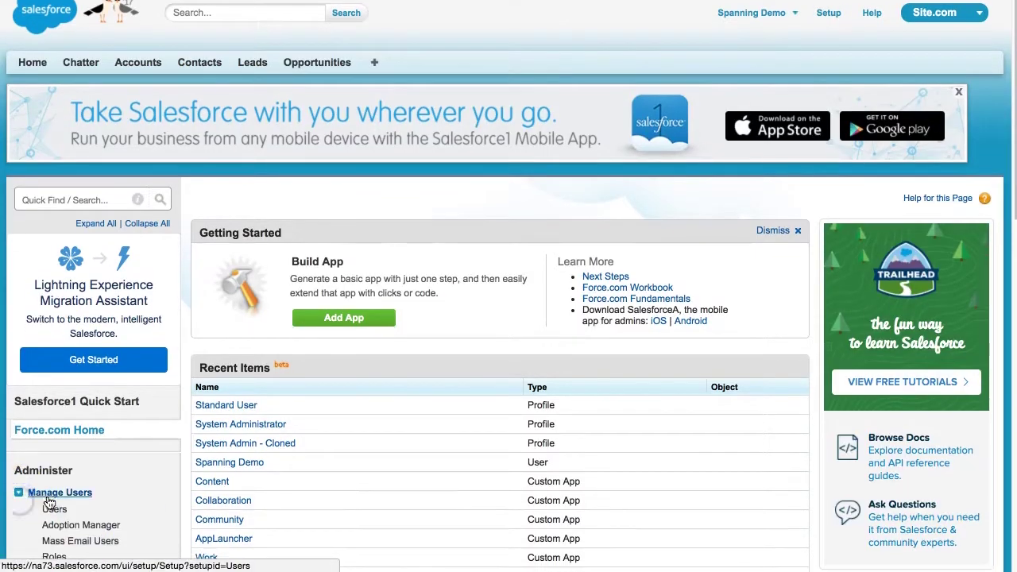
click(59, 487)
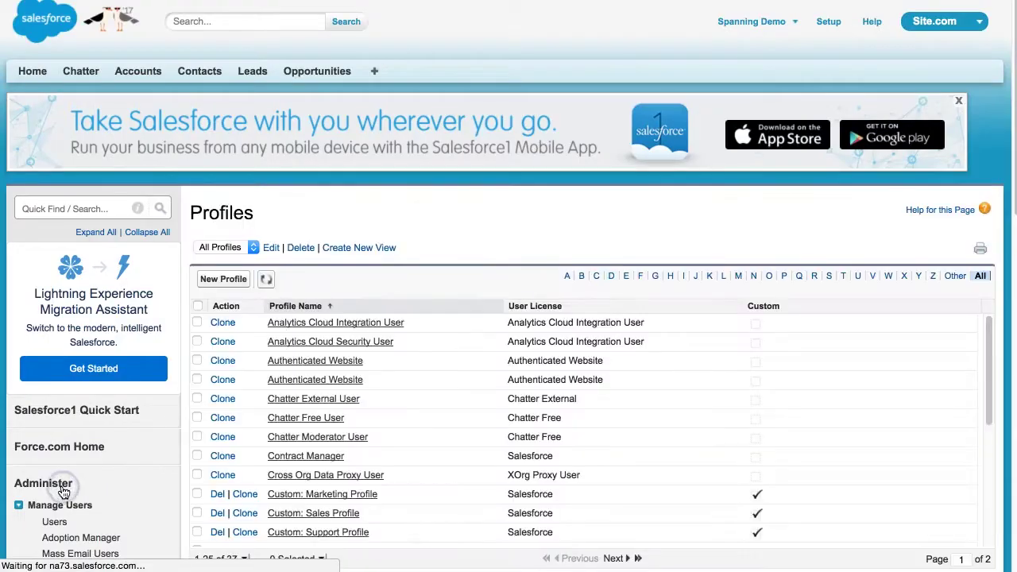
click(829, 278)
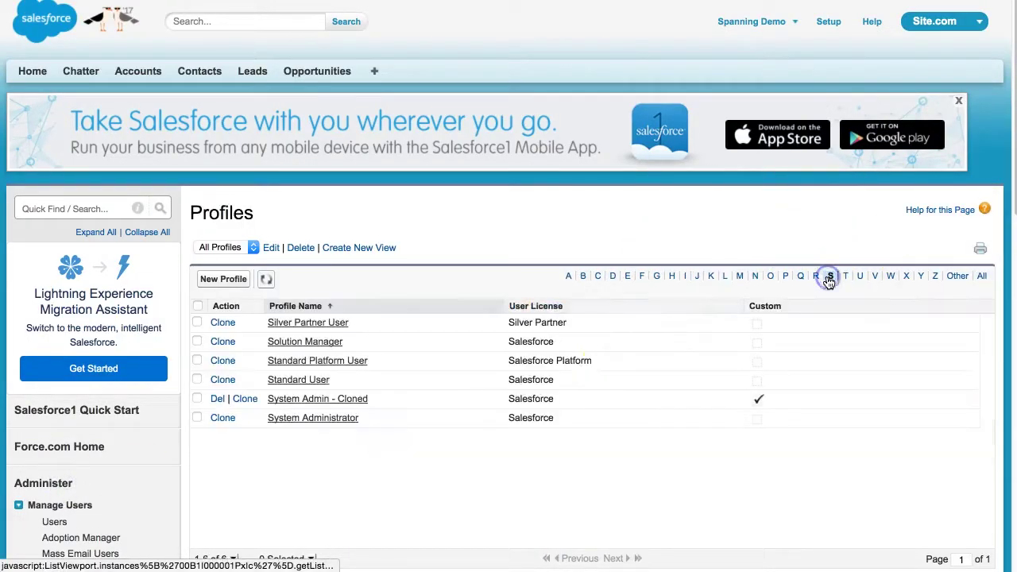
click(312, 381)
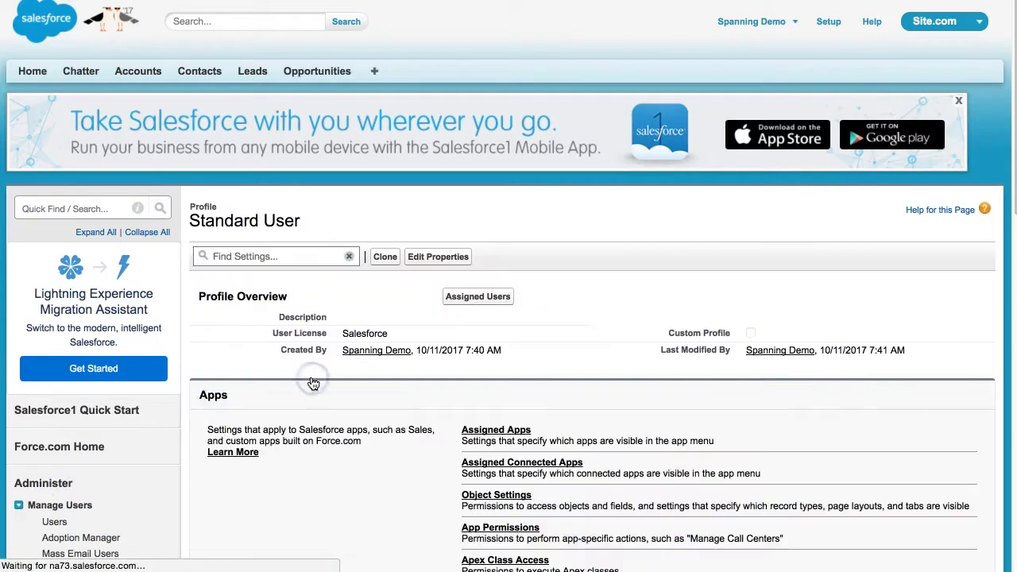
Add SpanningRestore to the profile's enabled connected apps and save.
click(496, 464)
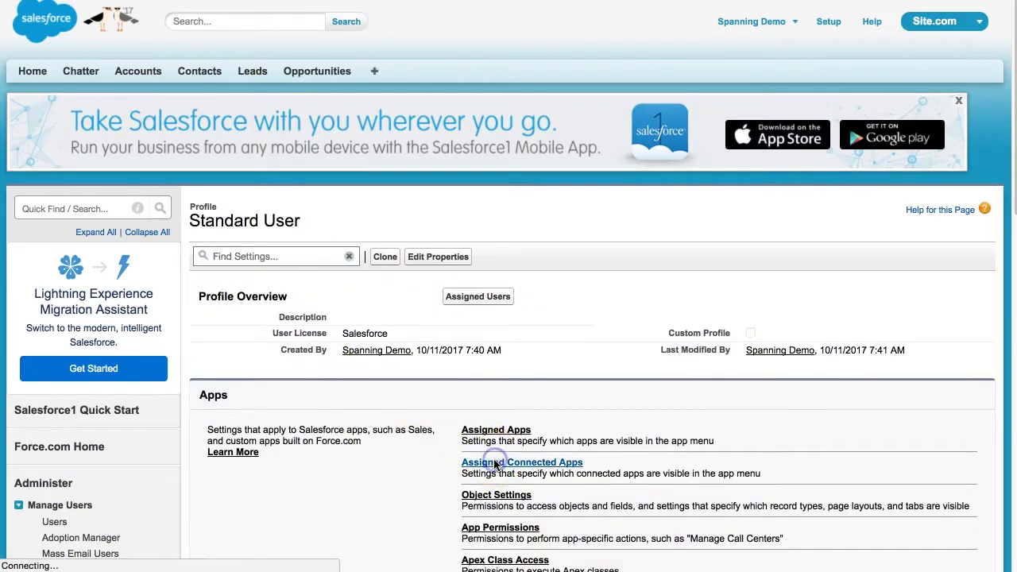
click(453, 322)
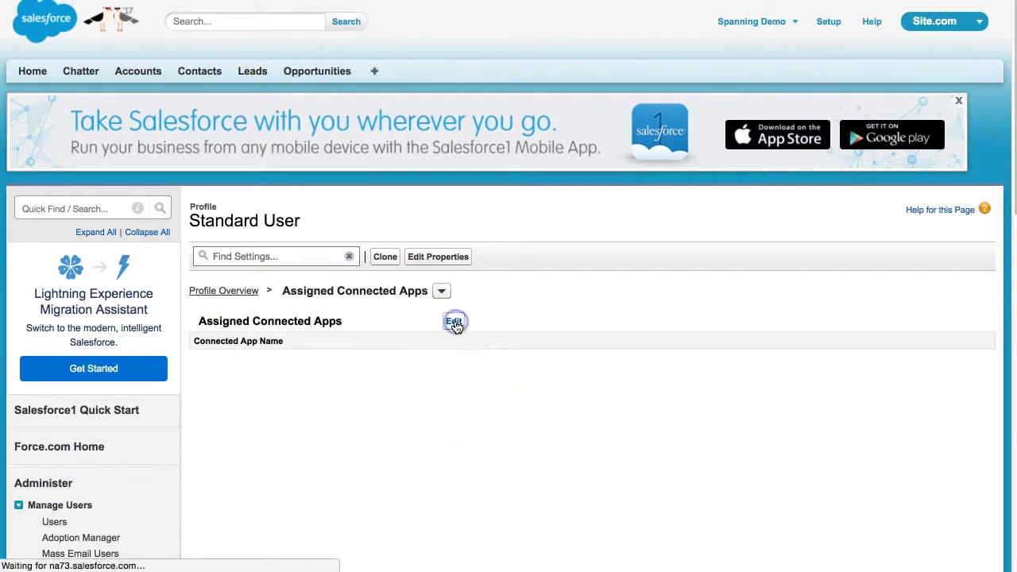
click(274, 376)
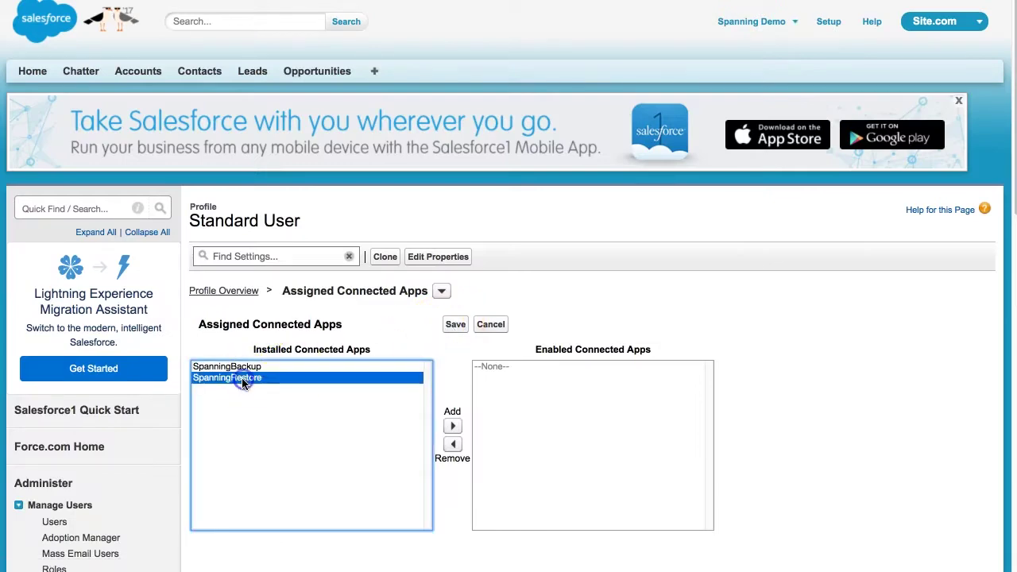
click(452, 426)
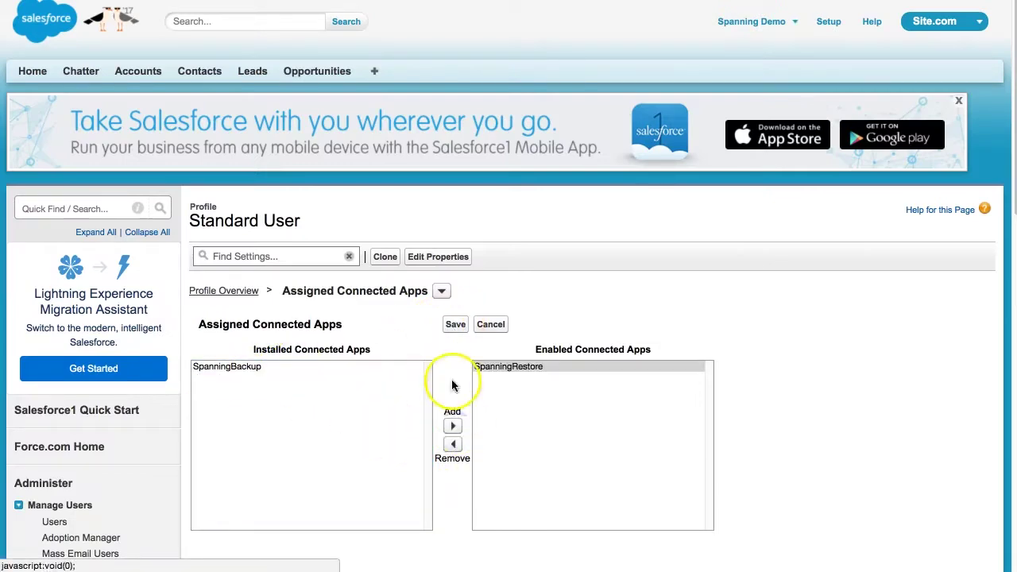
click(456, 324)
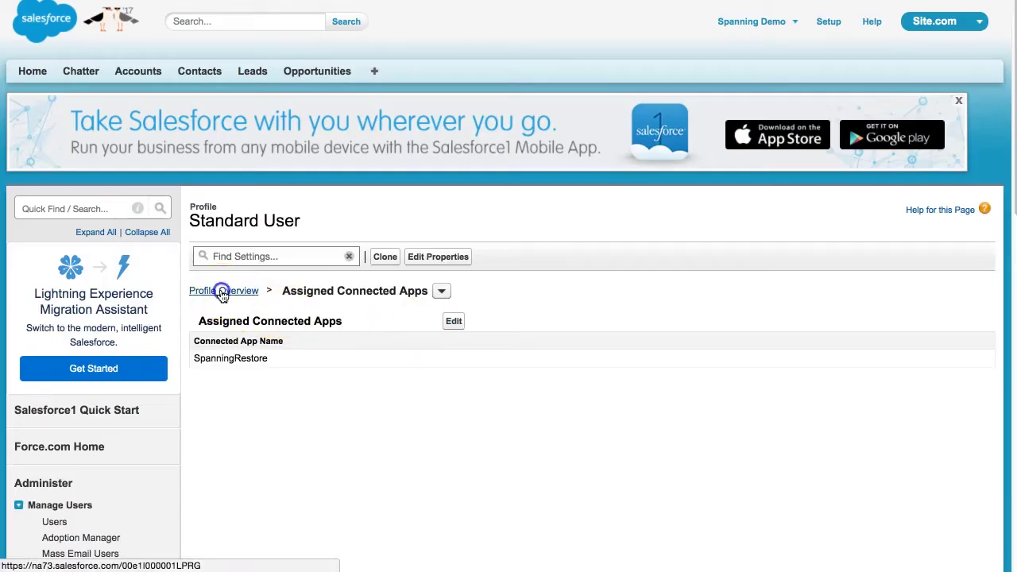
Enable spanning.SpannningUniversalRestore under the profile's Visualforce Page Access and save.
click(222, 291)
scroll(482, 422, down, 5)
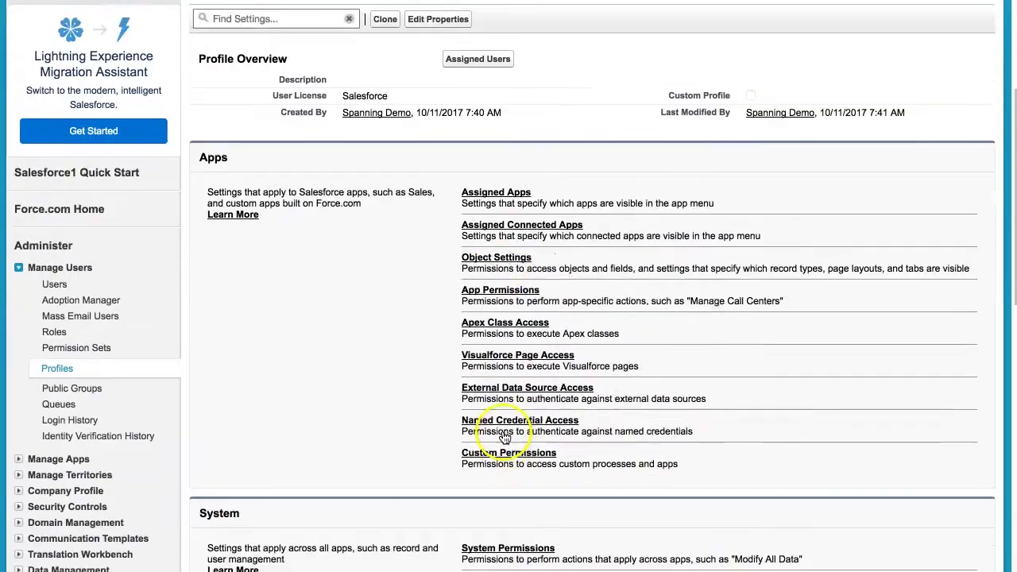
click(509, 340)
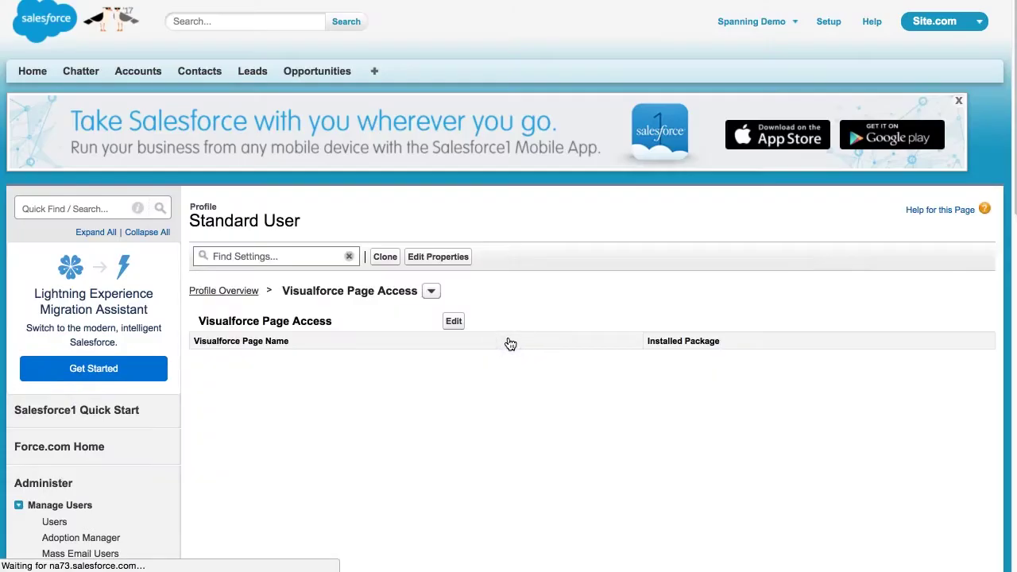
click(454, 322)
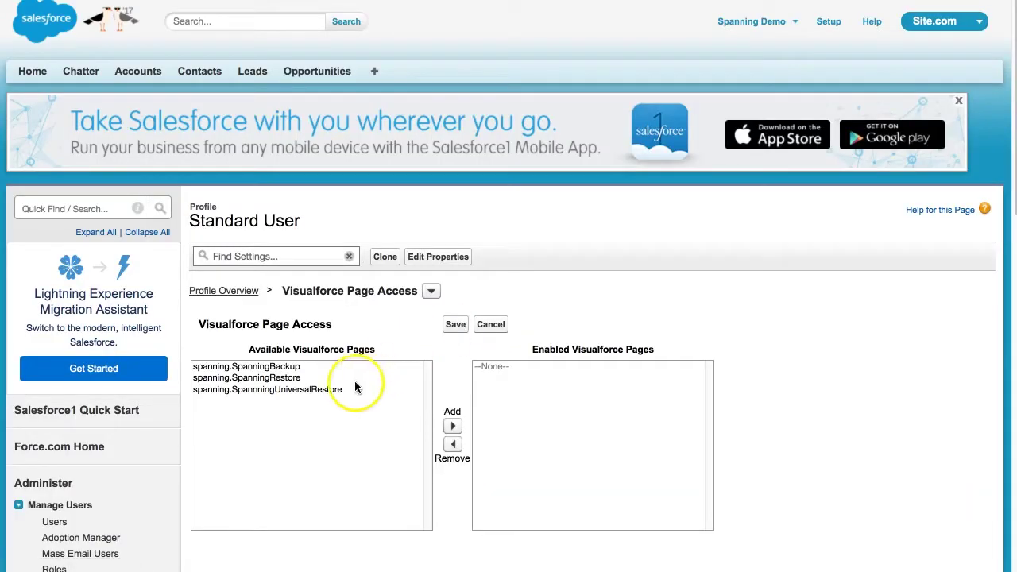
click(325, 390)
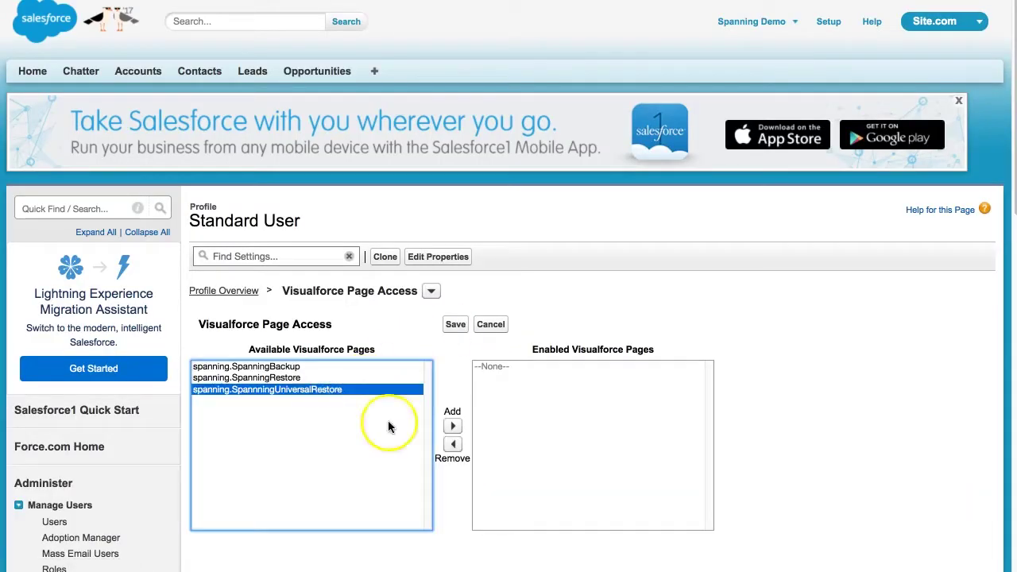
click(452, 425)
click(455, 324)
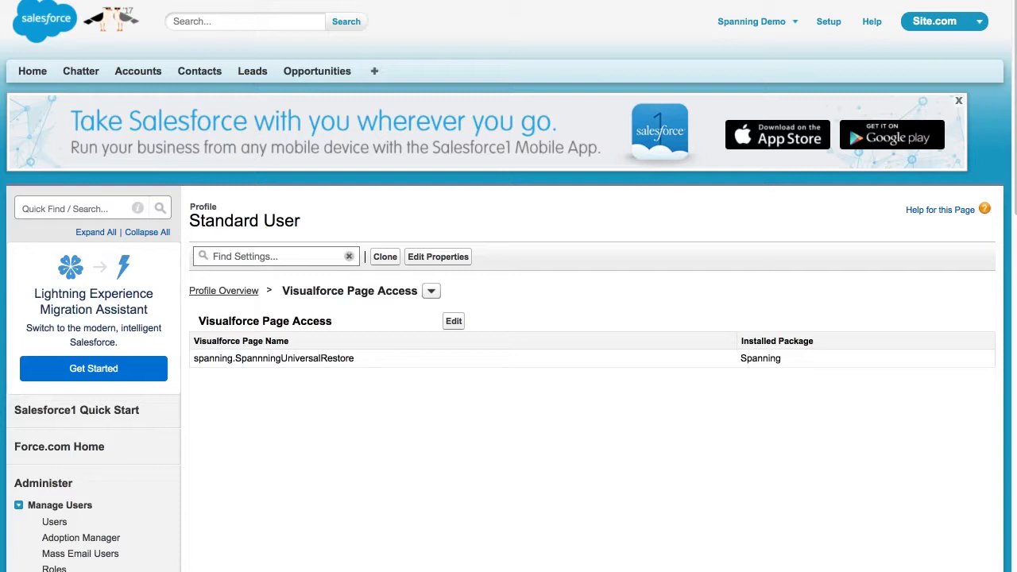
Move SpanningBackup from Available Tabs to Selected Tabs in Customize My Tabs and save.
click(374, 71)
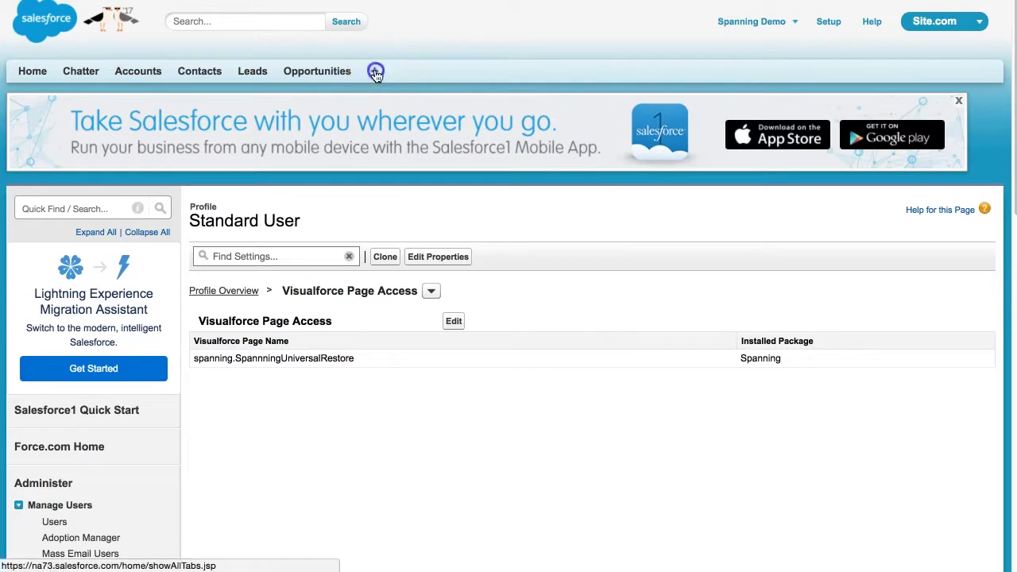
click(934, 175)
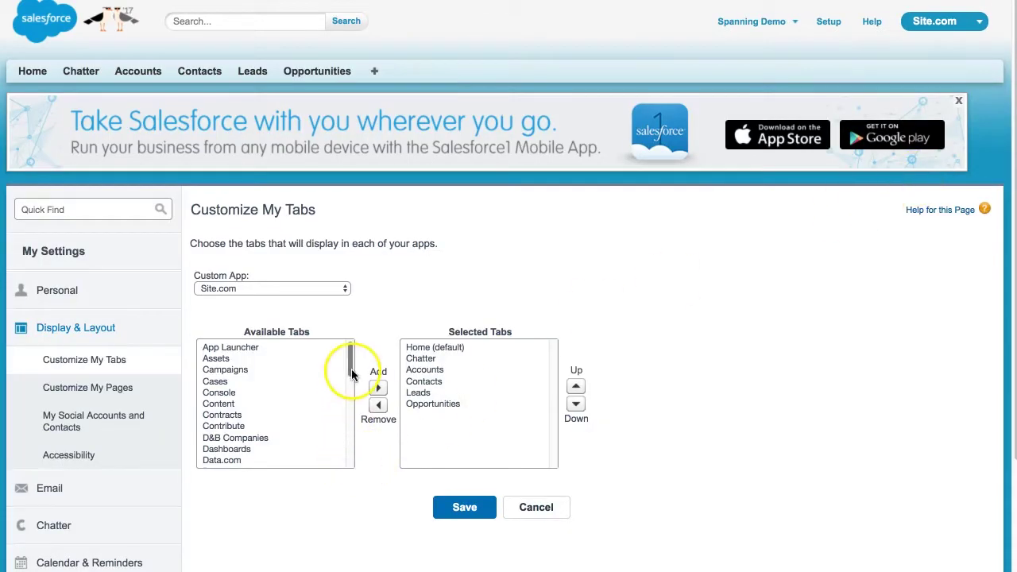
drag(350, 356, 352, 462)
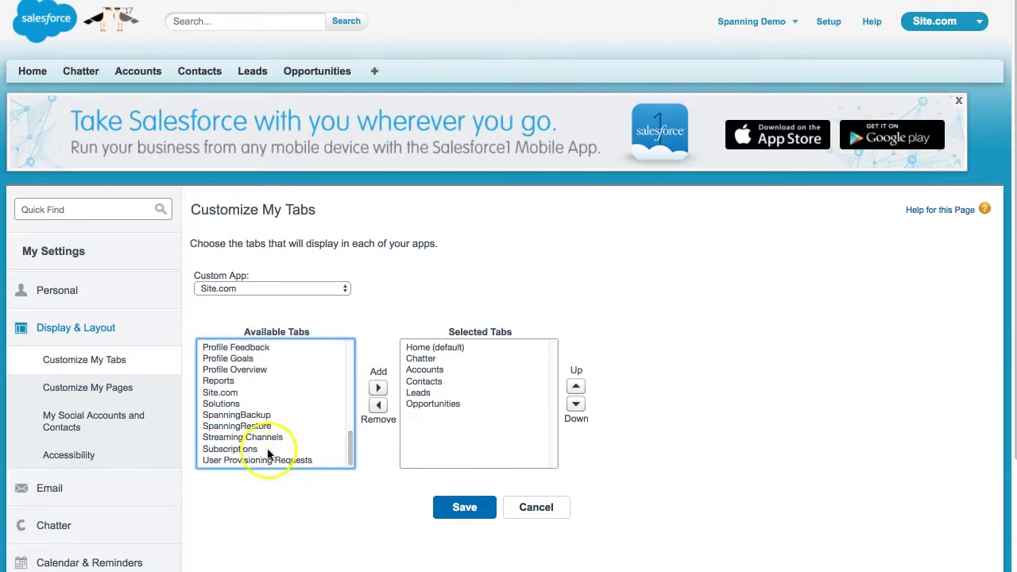
click(254, 415)
click(377, 387)
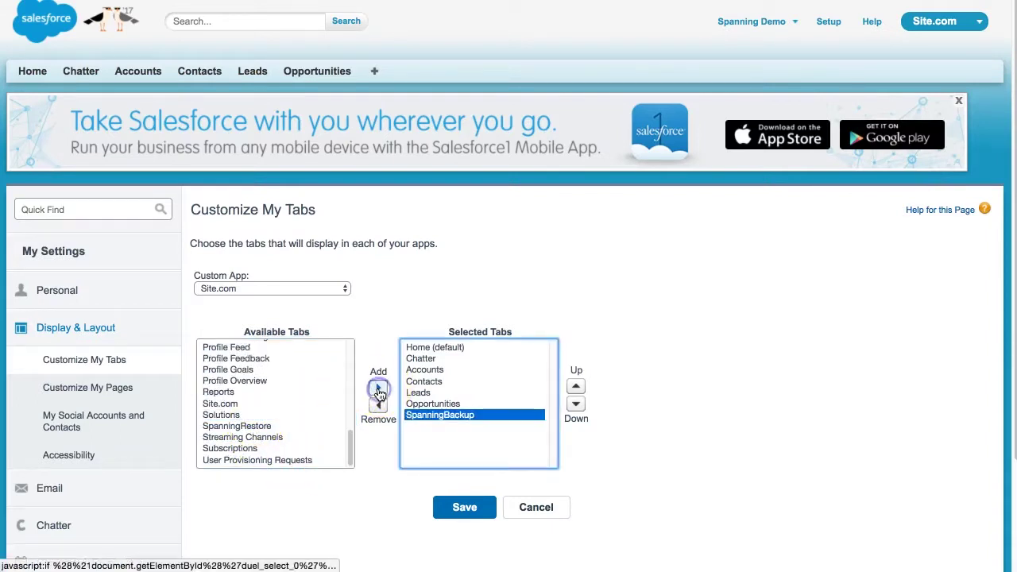
click(439, 518)
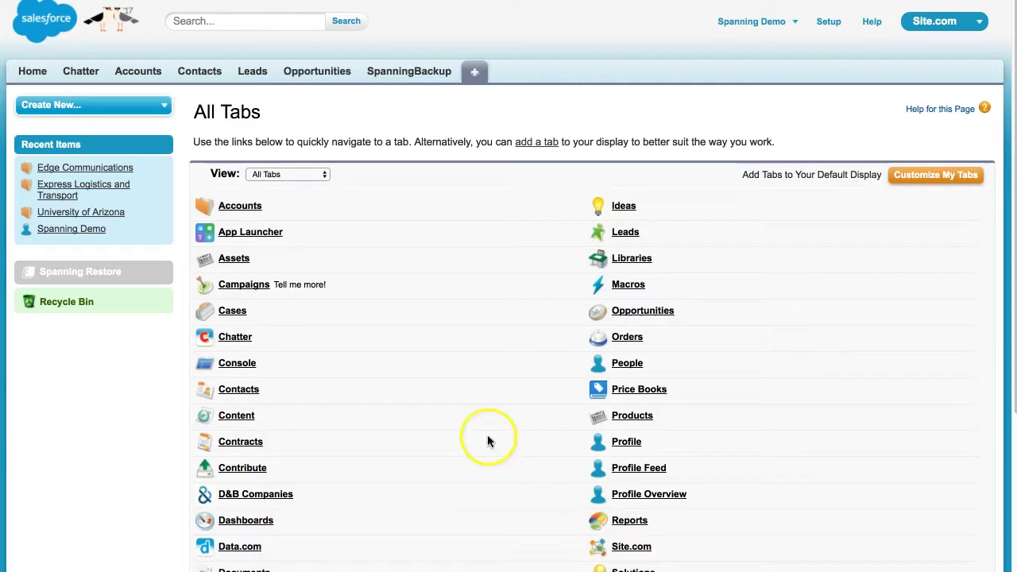
In SpanningBackup settings, switch scheduled backups on with a 3:00 AM start and save.
click(419, 74)
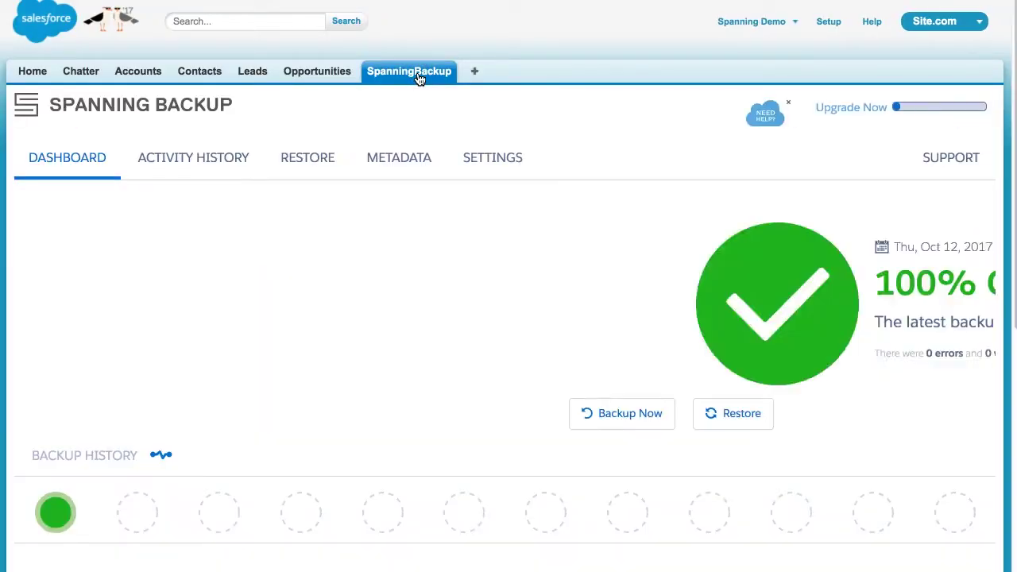
click(495, 157)
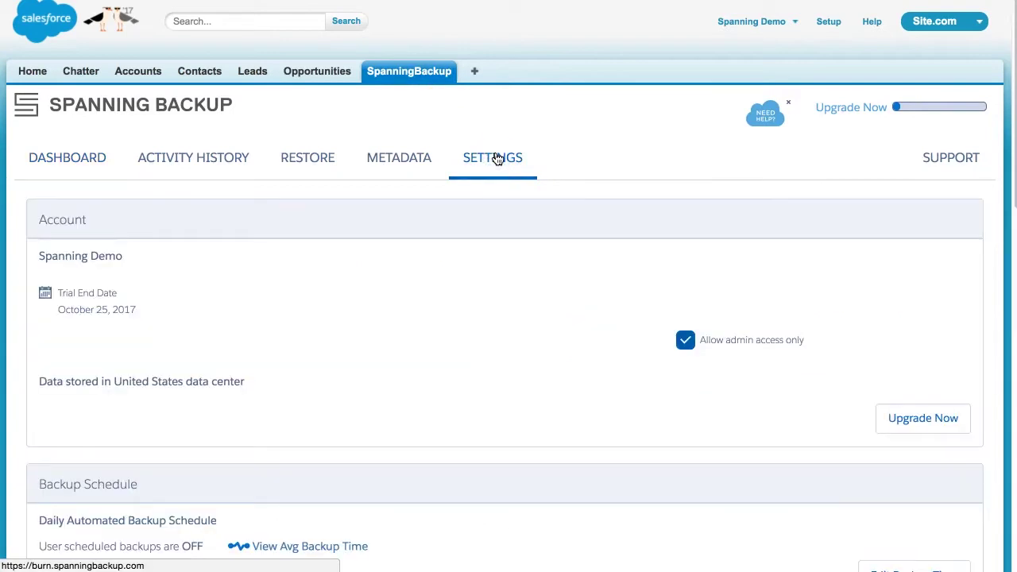
scroll(526, 286, down, 4)
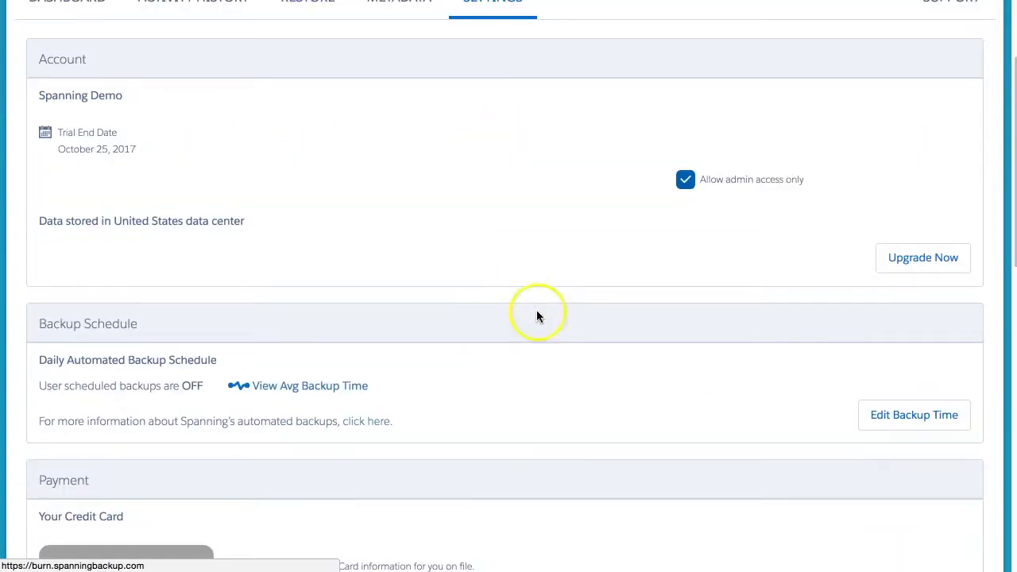
click(869, 418)
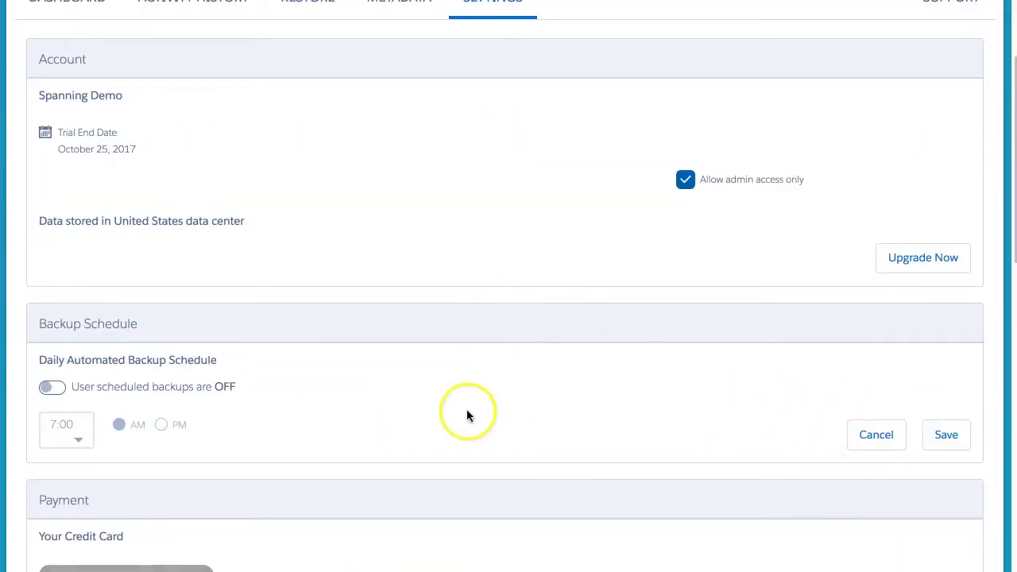
click(55, 389)
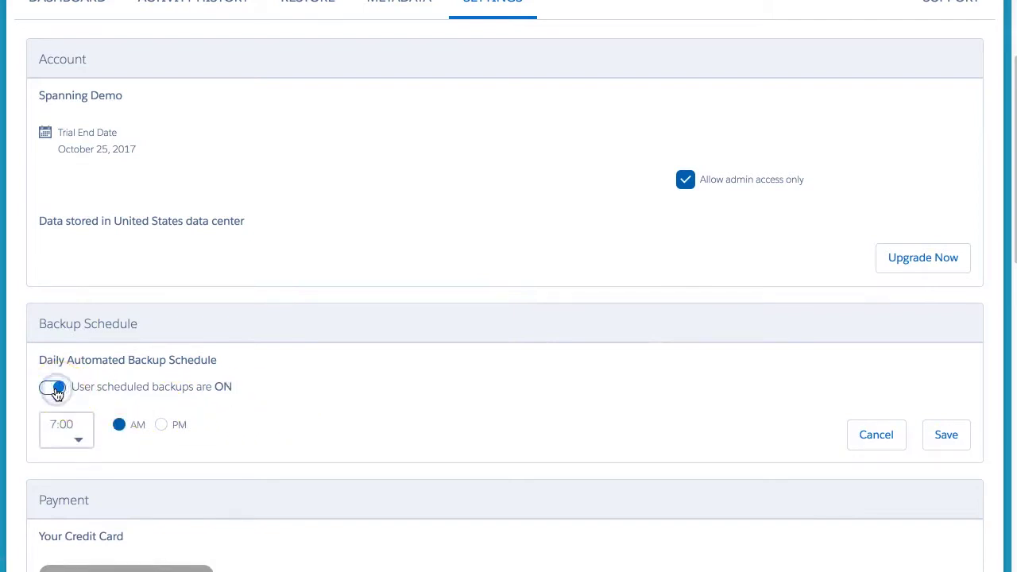
click(79, 439)
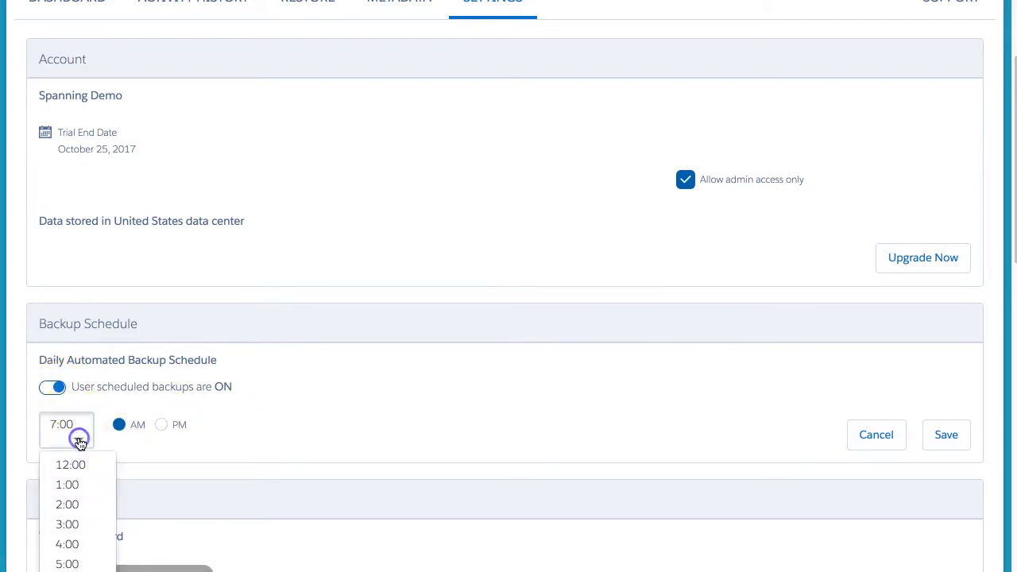
click(81, 523)
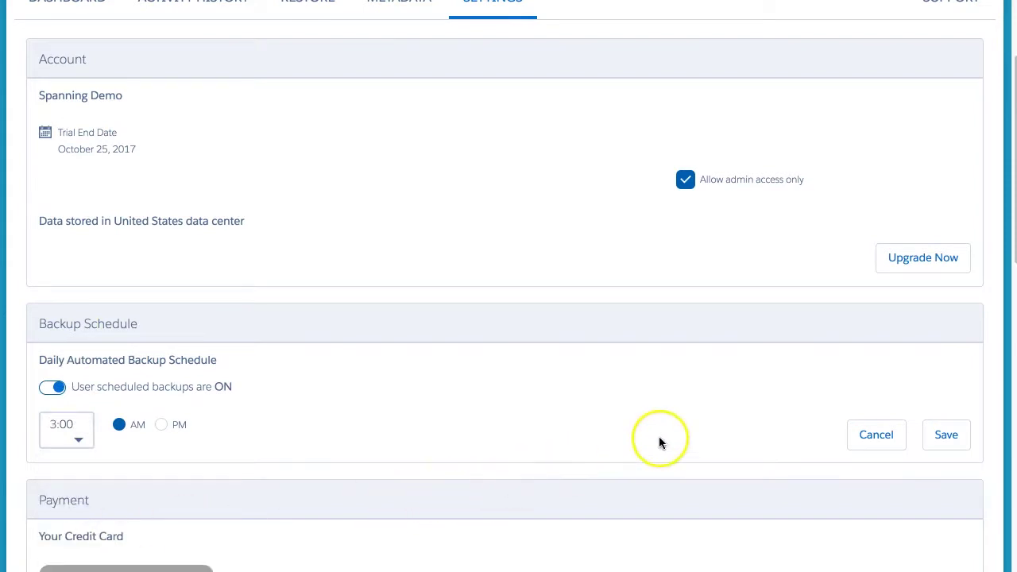
click(942, 441)
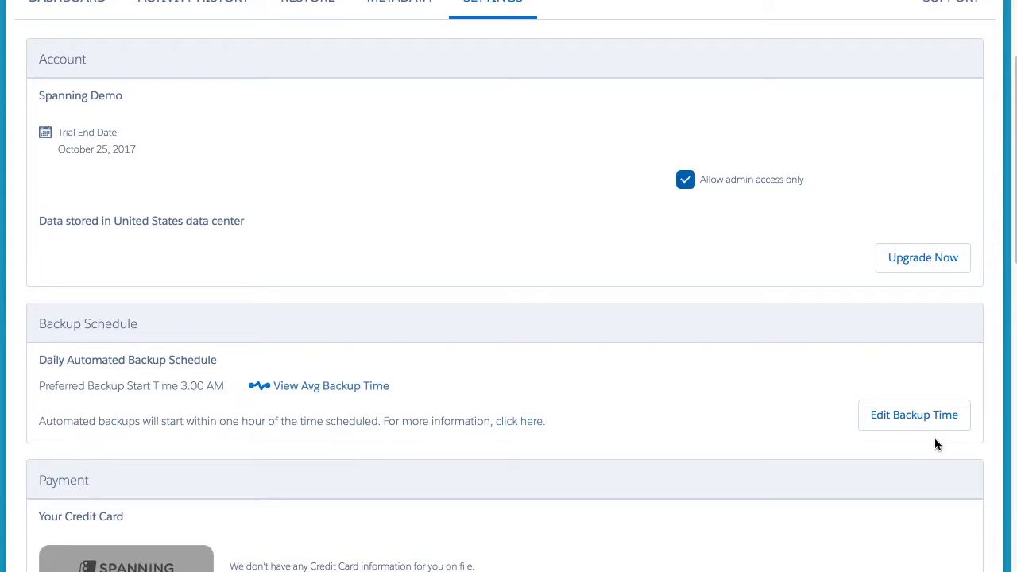
Switch the Notification section into edit mode via Edit Settings.
scroll(934, 439, down, 5)
scroll(929, 443, down, 3)
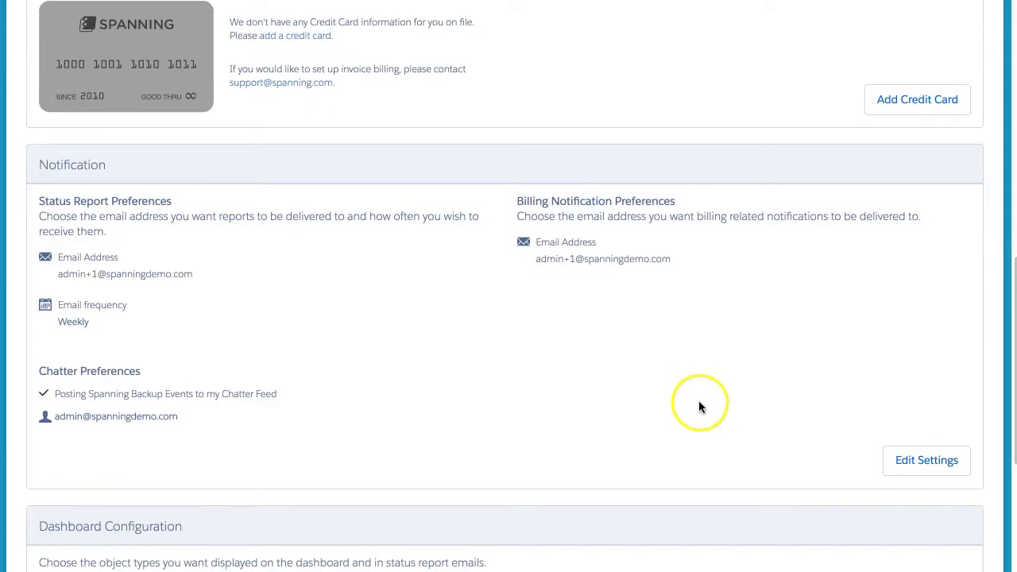
click(898, 463)
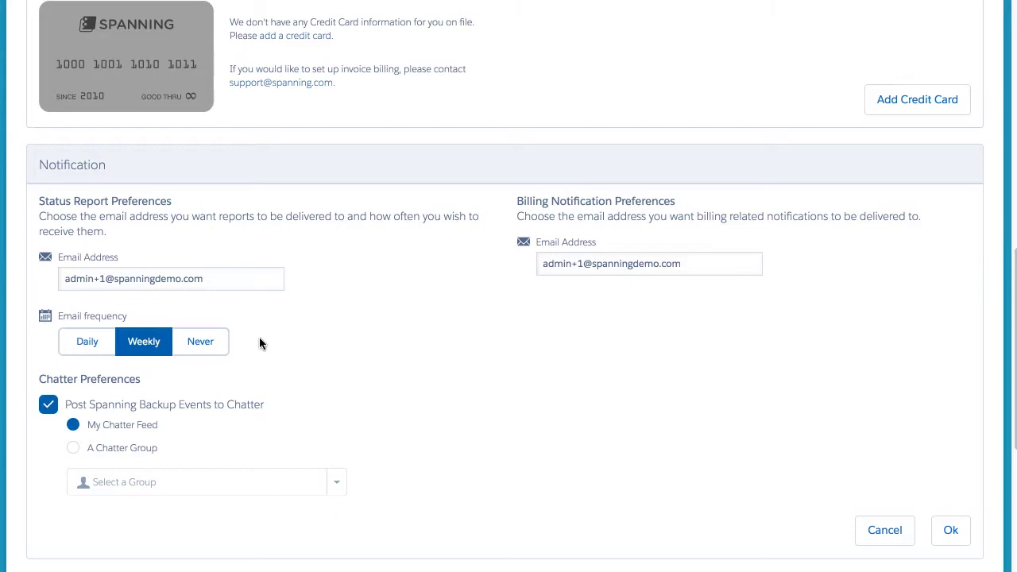
scroll(259, 343, down, 4)
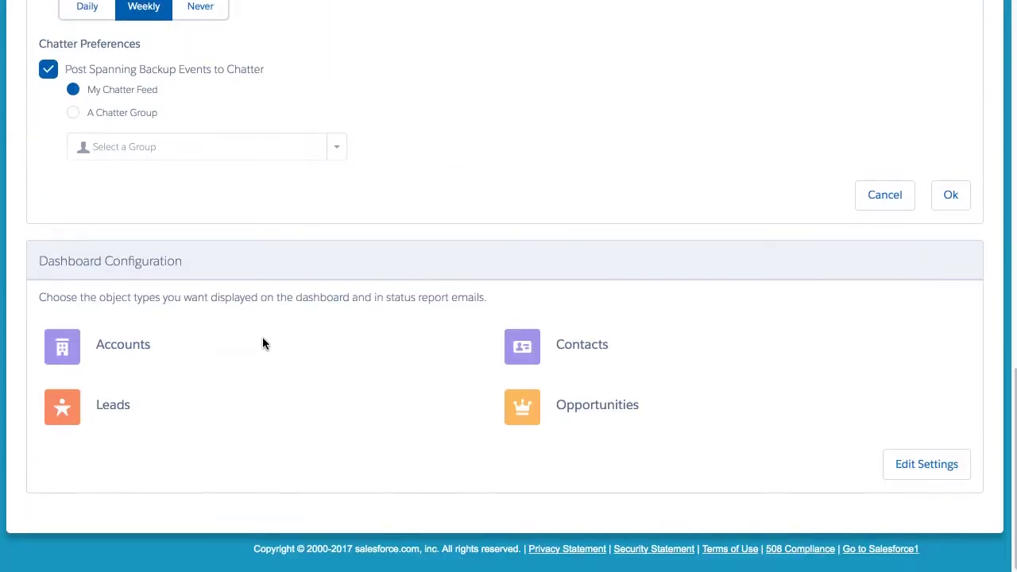